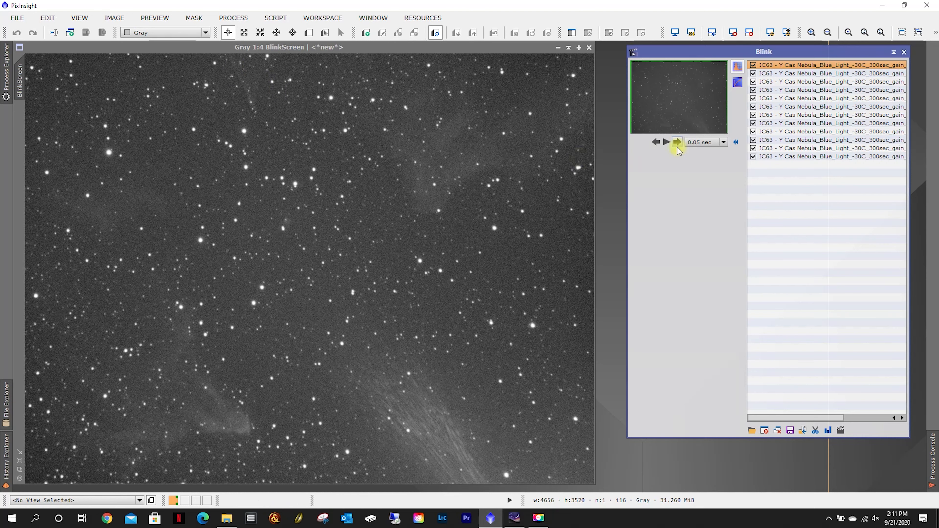
Blink through the complete set of blue light frames one at a time, wrapping back to the first frame
click(678, 143)
click(678, 142)
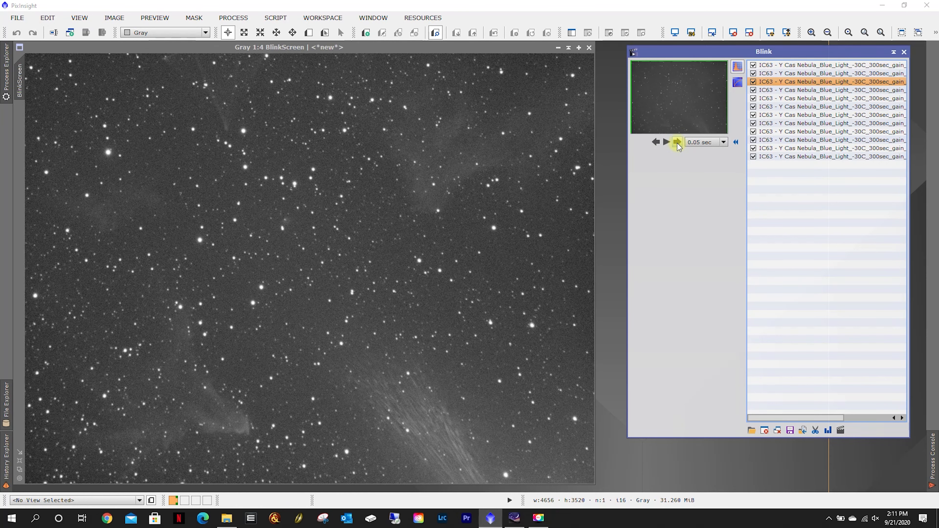
click(678, 143)
click(678, 143)
click(677, 143)
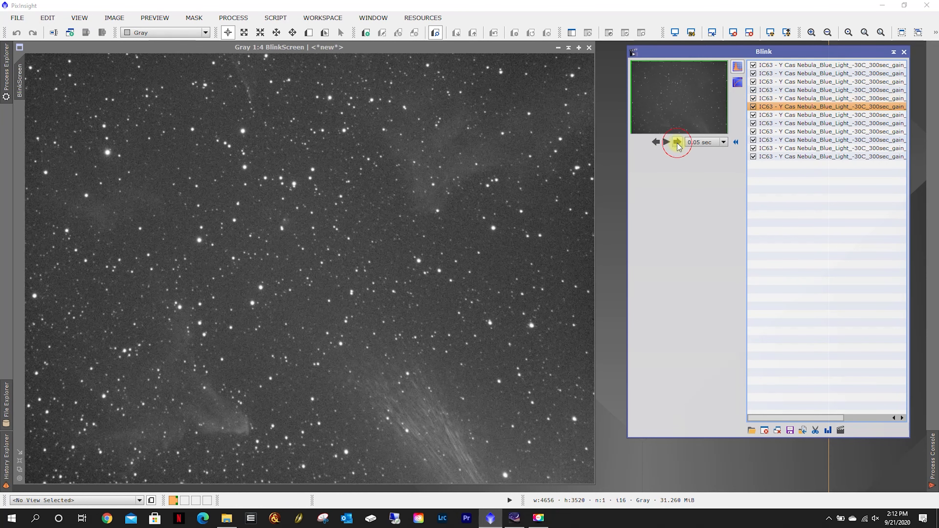
click(678, 142)
click(678, 143)
click(678, 143)
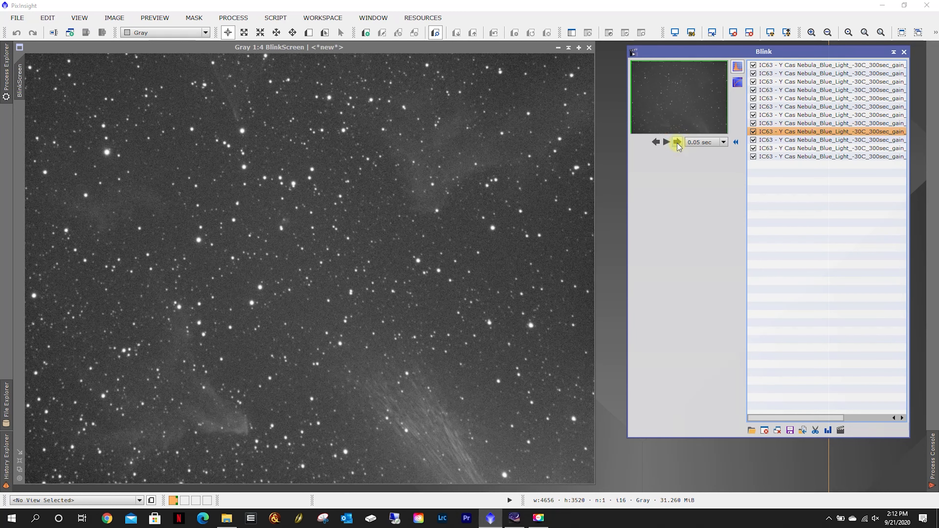
click(677, 143)
click(678, 143)
click(678, 143)
click(677, 143)
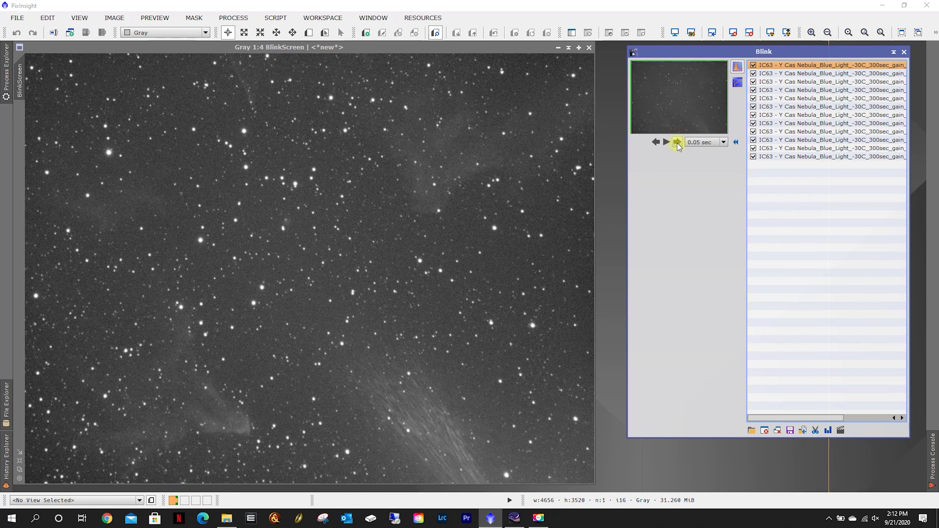
Blink through the blue frames a second time and check the capture dates and times in their file names
click(677, 142)
click(677, 143)
click(678, 143)
click(678, 143)
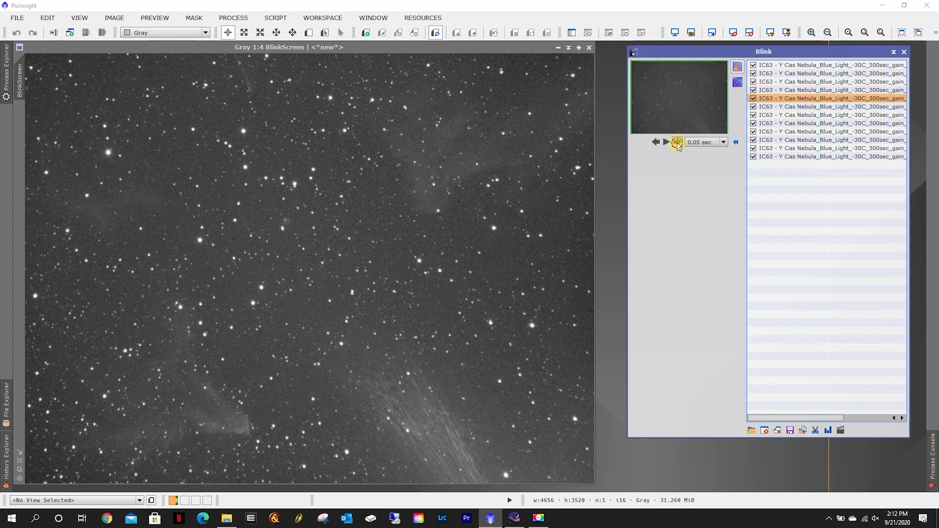
click(678, 143)
click(678, 143)
click(678, 142)
click(678, 143)
click(677, 143)
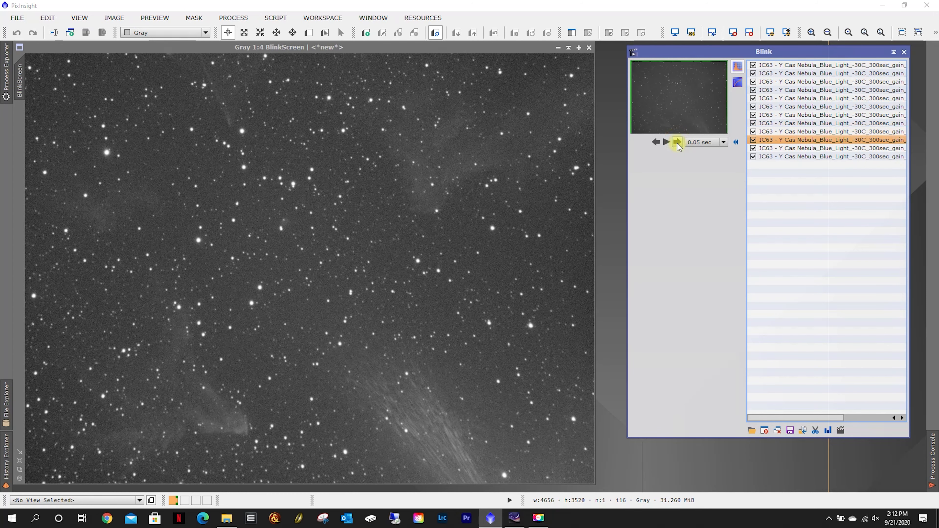
click(678, 143)
click(677, 143)
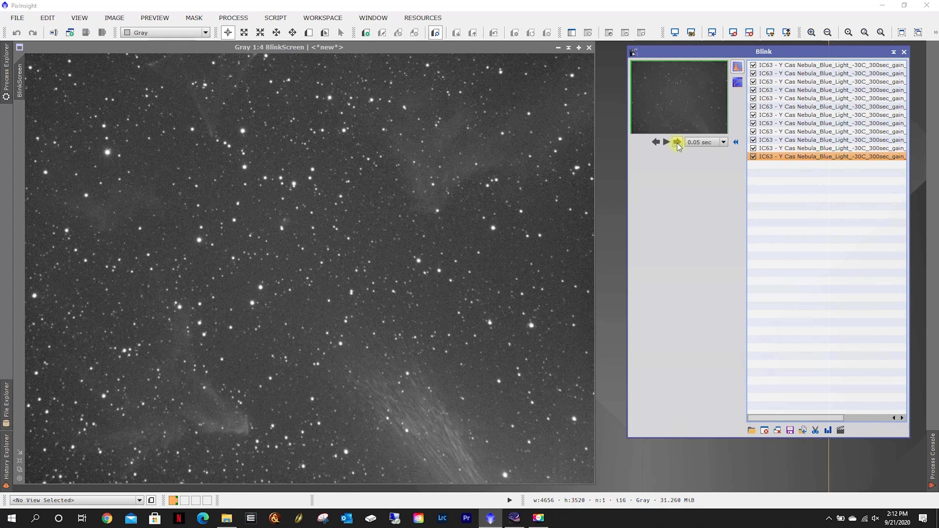
click(678, 142)
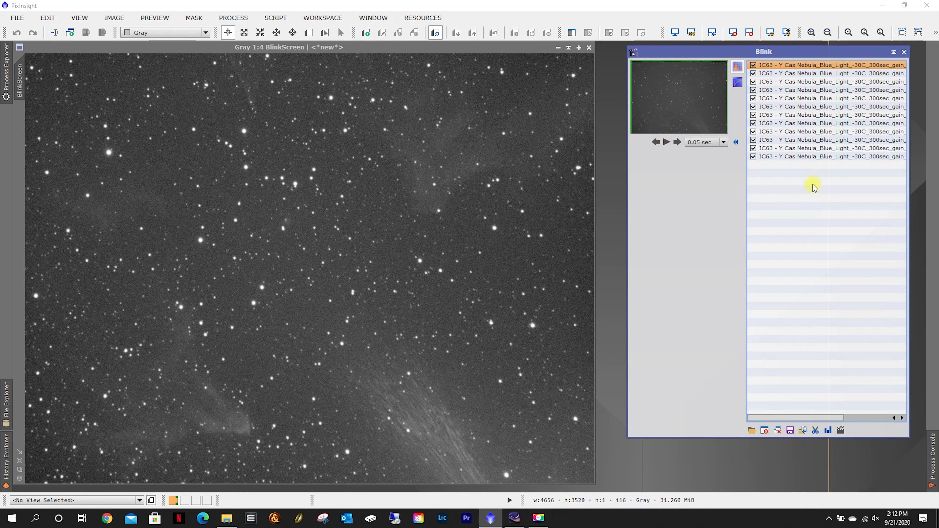
drag(787, 418, 864, 403)
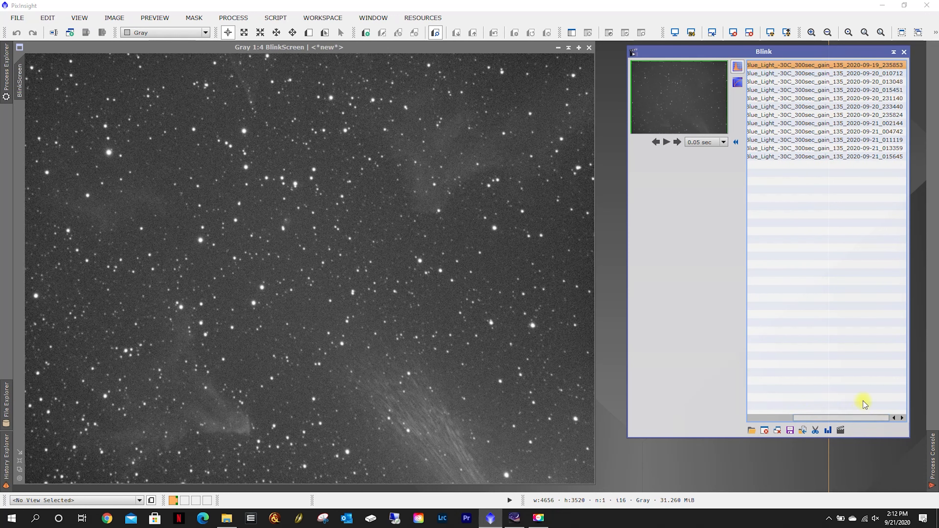
Cycle through the blue frames once more, stop on the sixth frame in the list and check its capture time
click(676, 142)
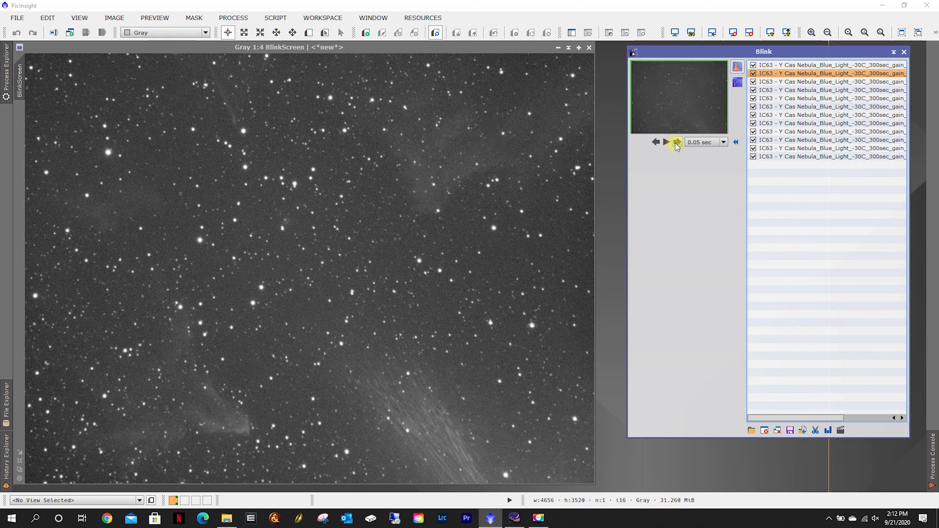
click(676, 142)
click(677, 142)
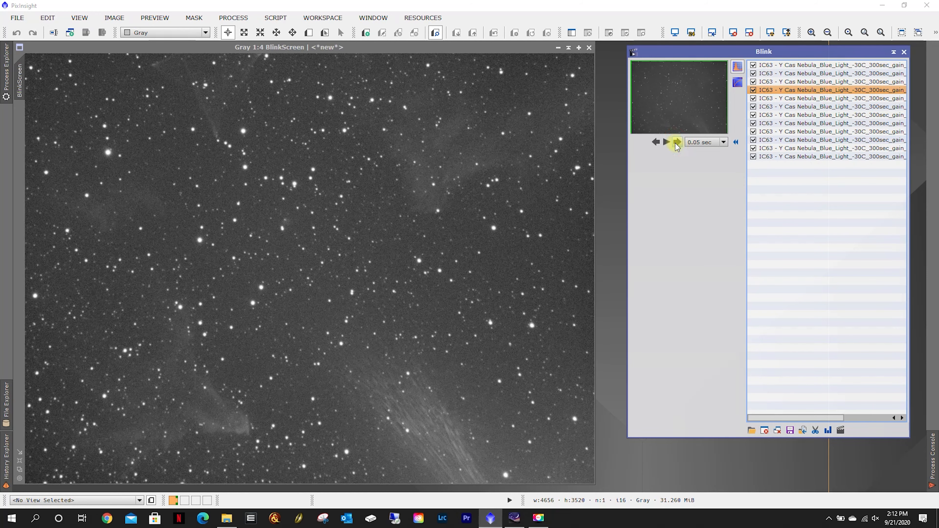
click(677, 142)
click(677, 142)
click(677, 142)
click(677, 143)
click(677, 142)
click(677, 143)
click(677, 142)
click(677, 143)
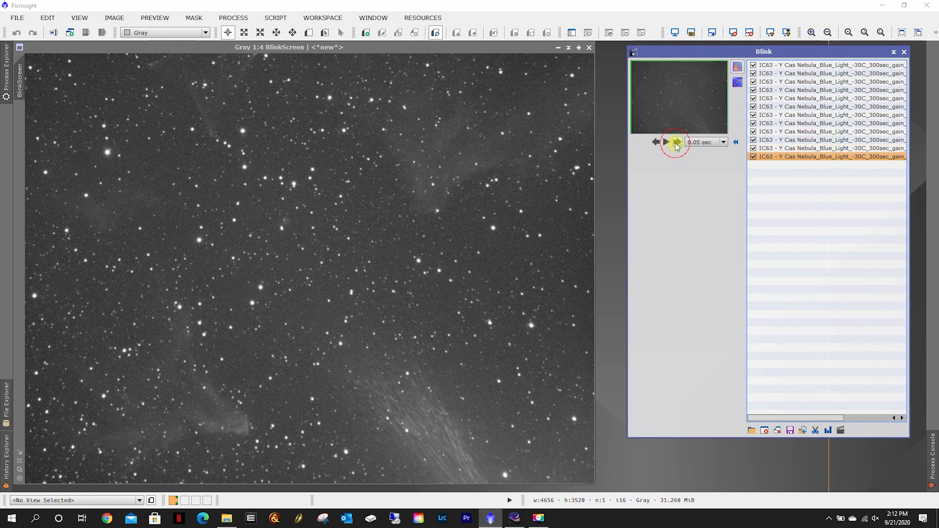
click(677, 142)
click(677, 142)
click(677, 142)
click(677, 142)
click(677, 142)
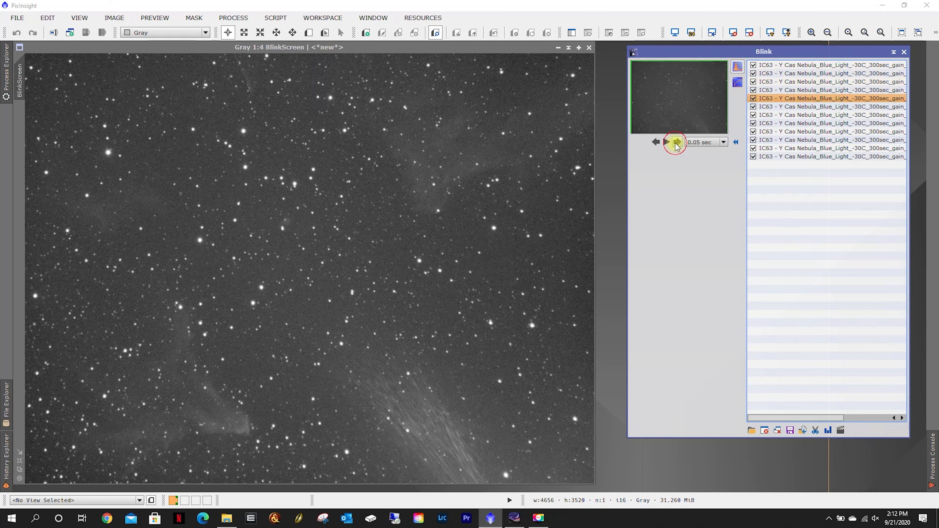
click(677, 143)
drag(766, 418, 816, 409)
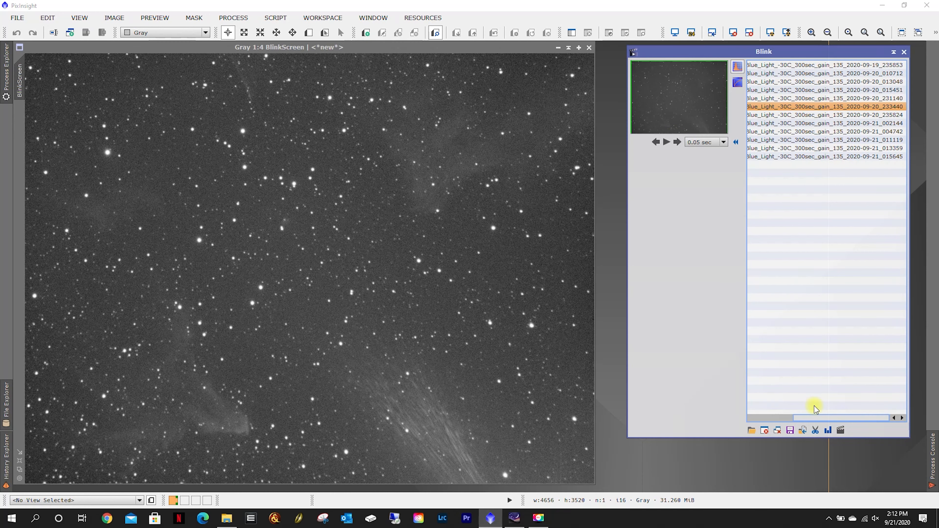
Compare the seventh, first and fourth blue frames along with the capture times in their file names
click(676, 142)
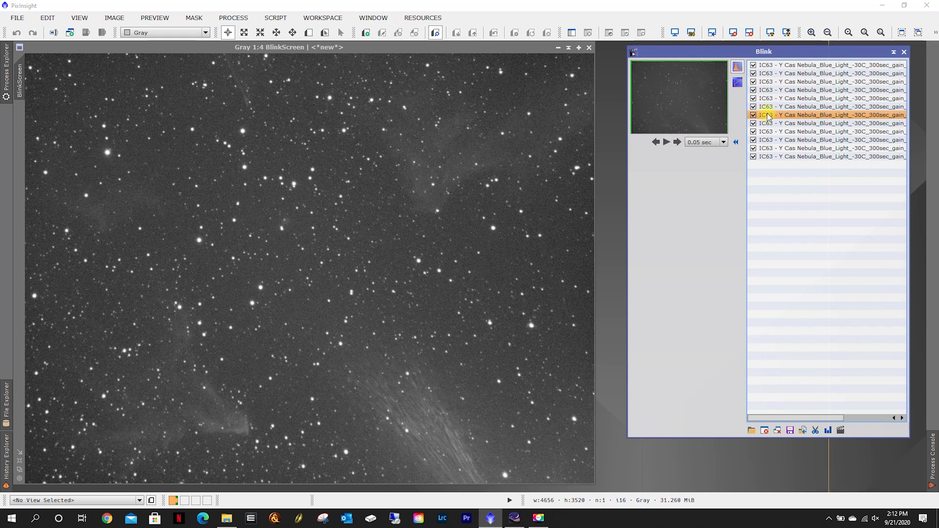
drag(806, 419, 879, 417)
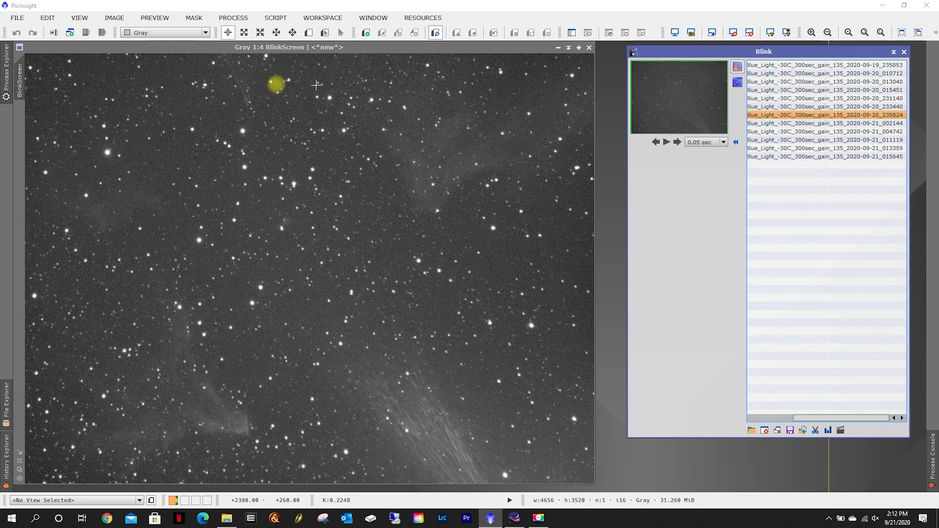
click(849, 65)
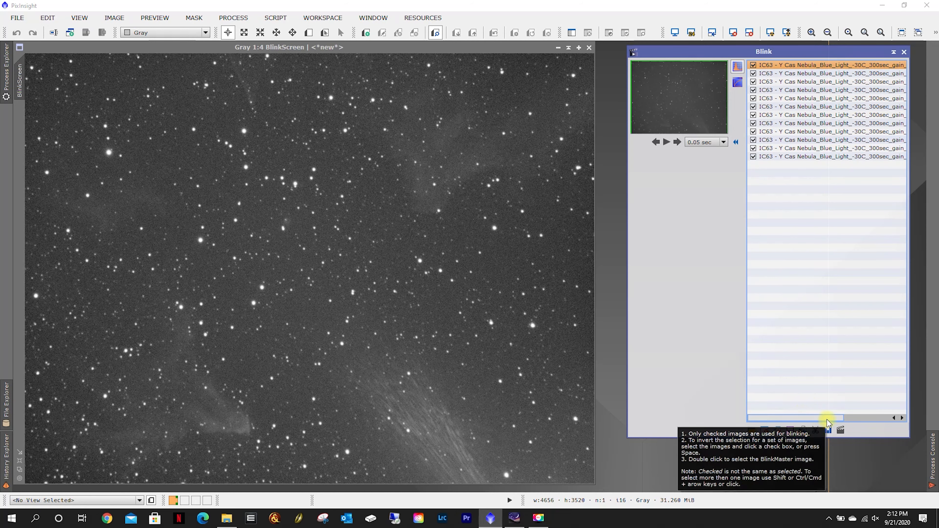
drag(827, 420, 903, 415)
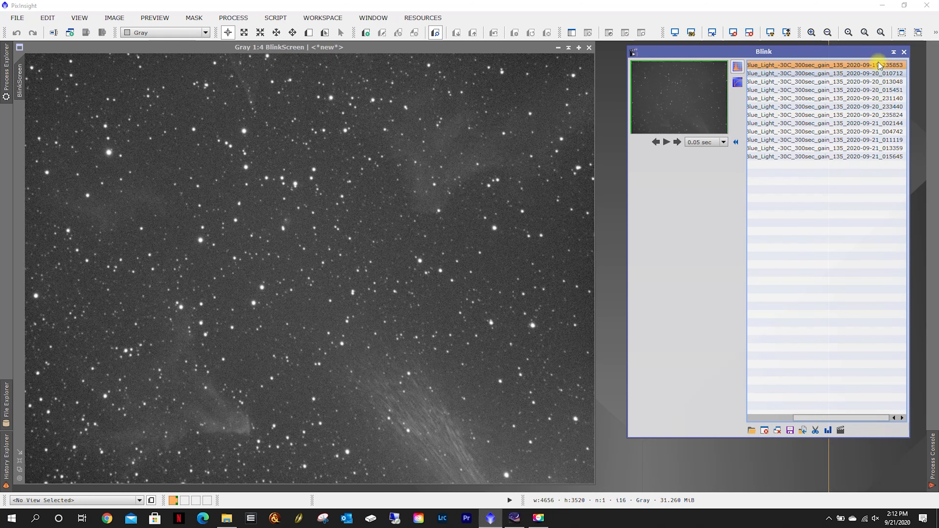
click(857, 90)
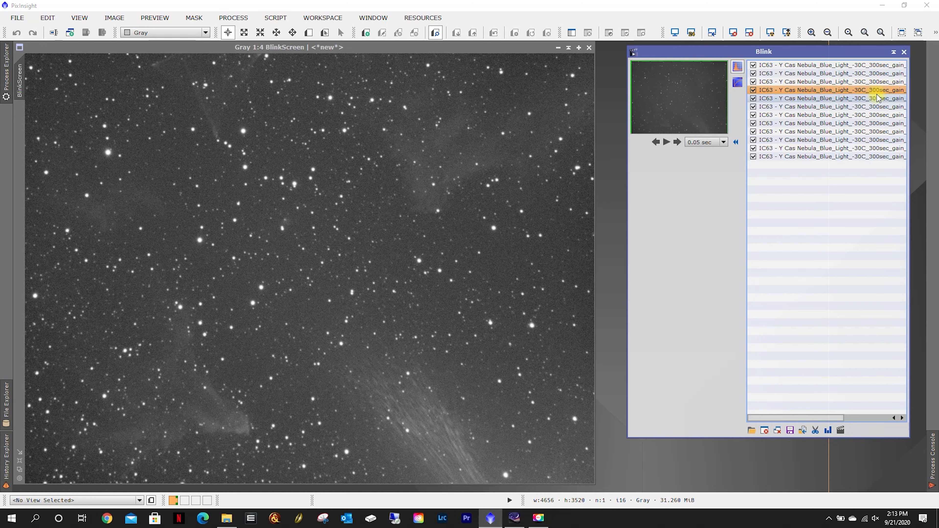
drag(791, 421, 837, 418)
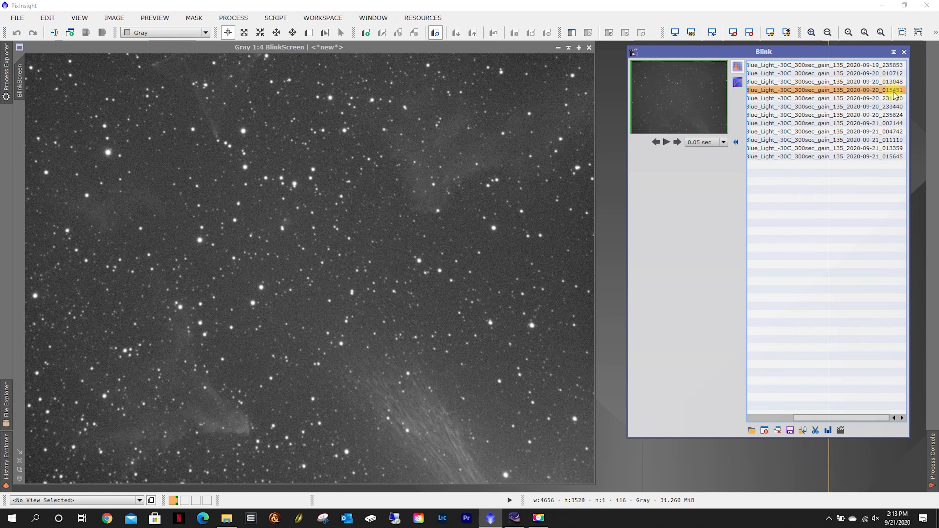
Select all the blue frames and move their files to the BlinkedGood folder inside WithFocalReducer
click(863, 156)
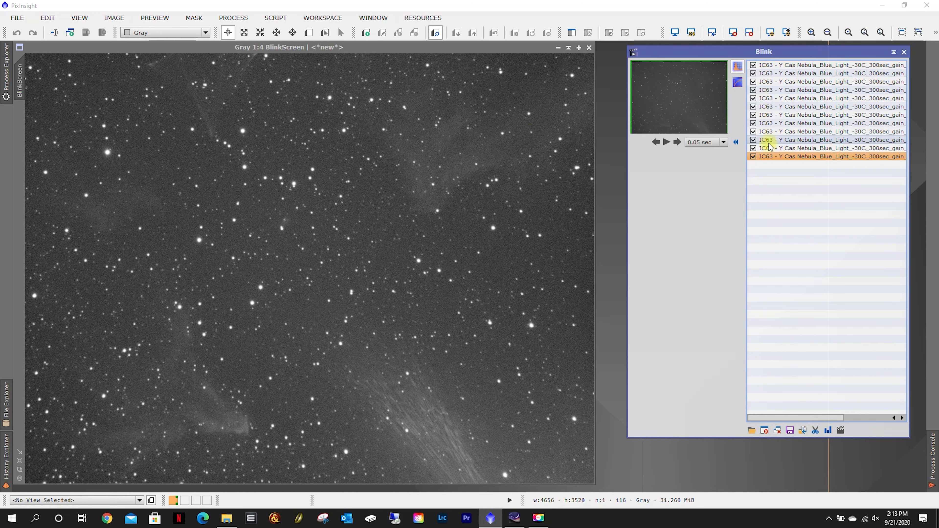
shift+click(810, 66)
click(803, 430)
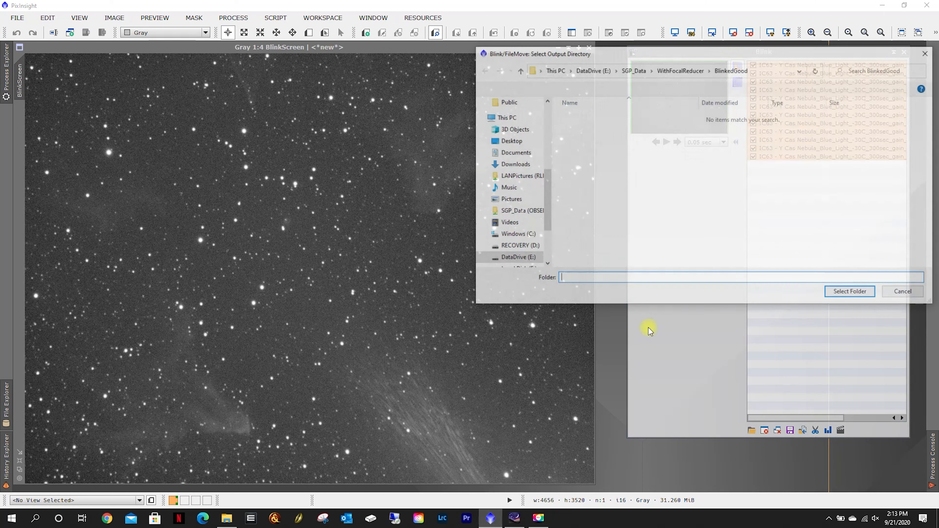
click(853, 294)
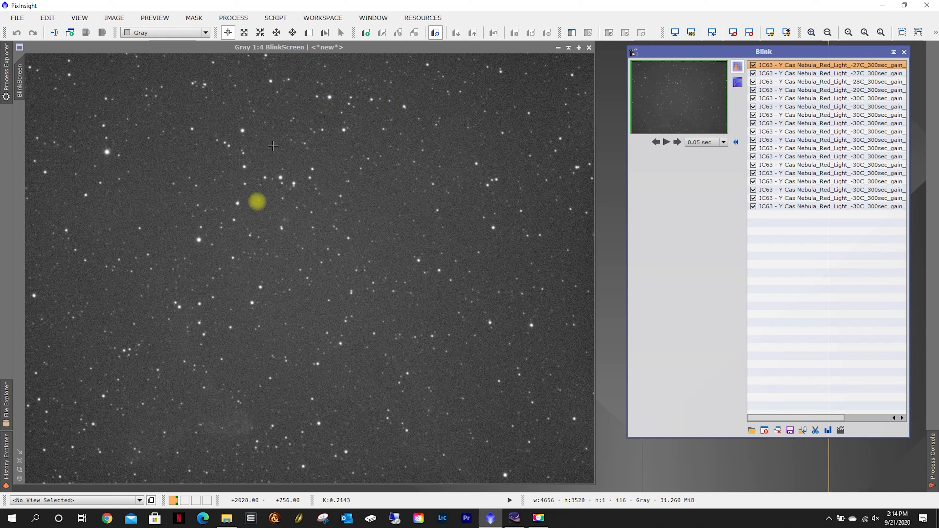
Blink through the red light frames one at a time from the first to the seventh
click(677, 143)
click(677, 143)
click(677, 142)
click(677, 143)
click(677, 142)
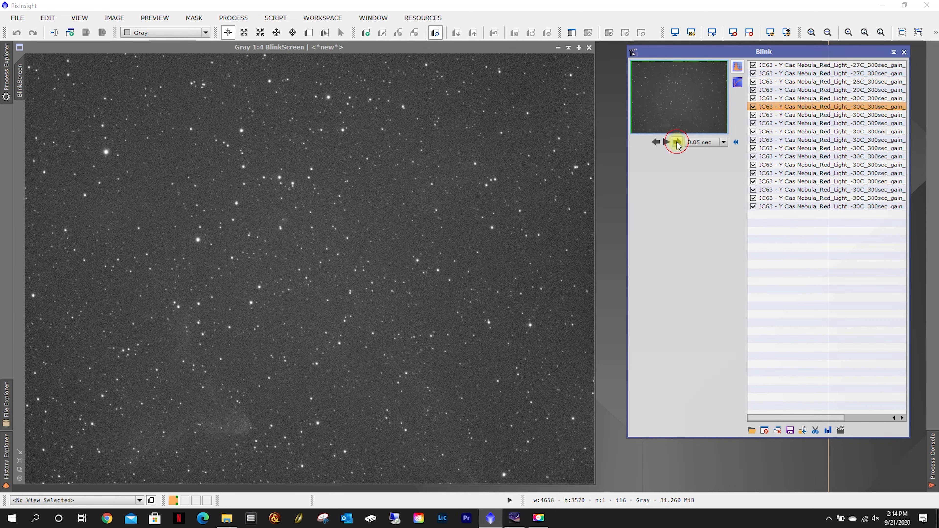
click(677, 143)
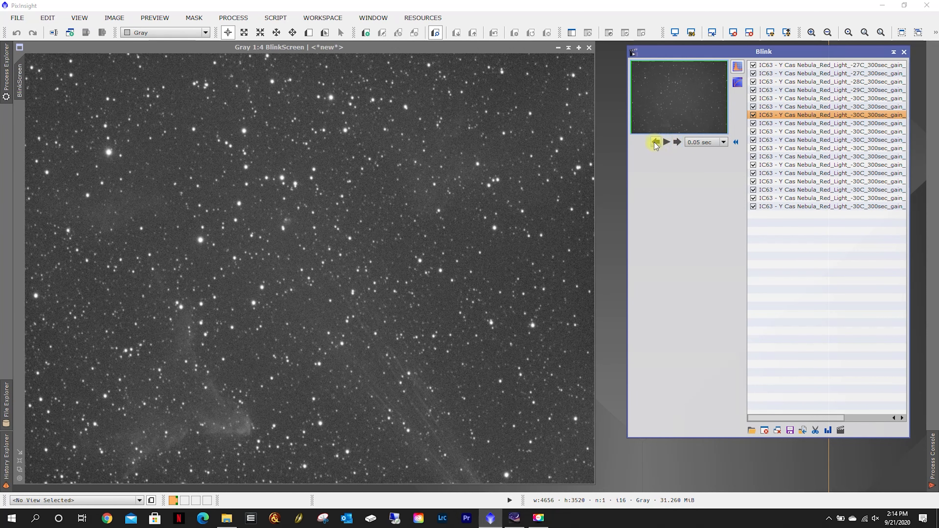
Compare the sixth and seventh red frames by switching between them, and check their capture dates in the file names
click(654, 143)
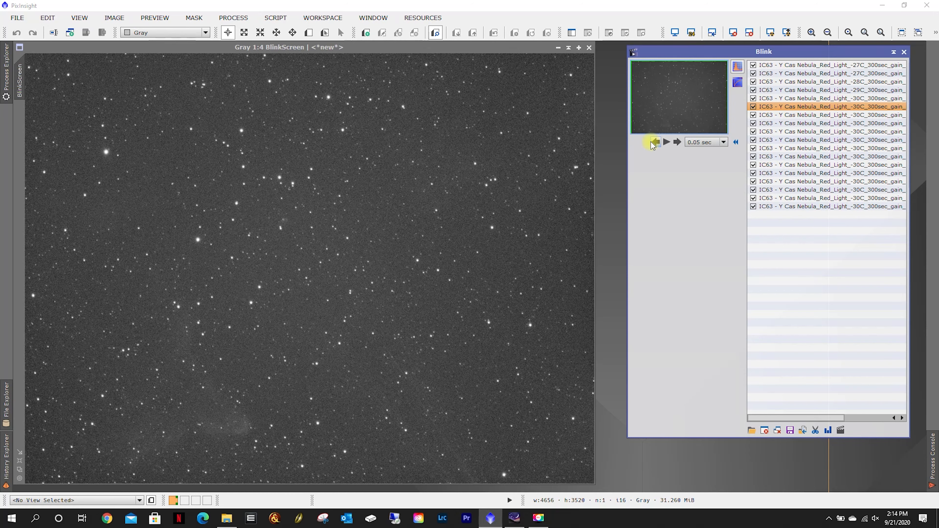
click(677, 143)
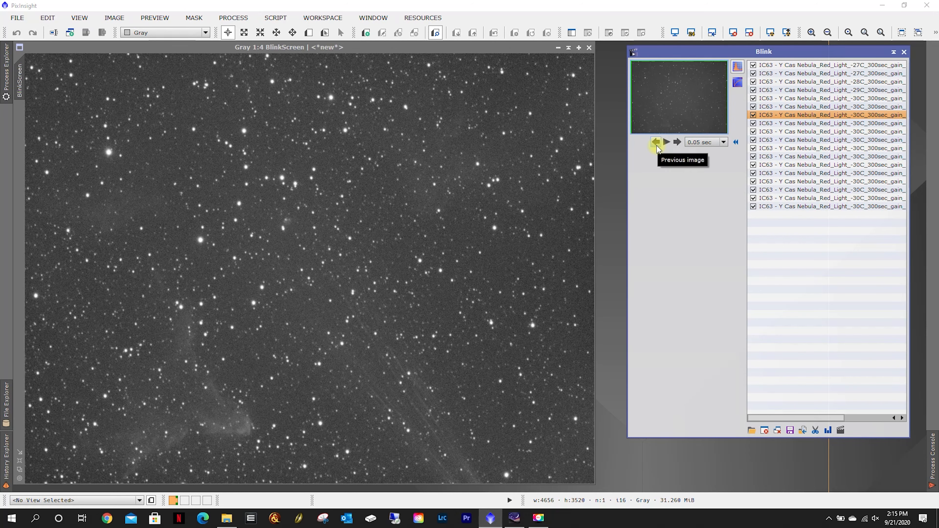
click(656, 144)
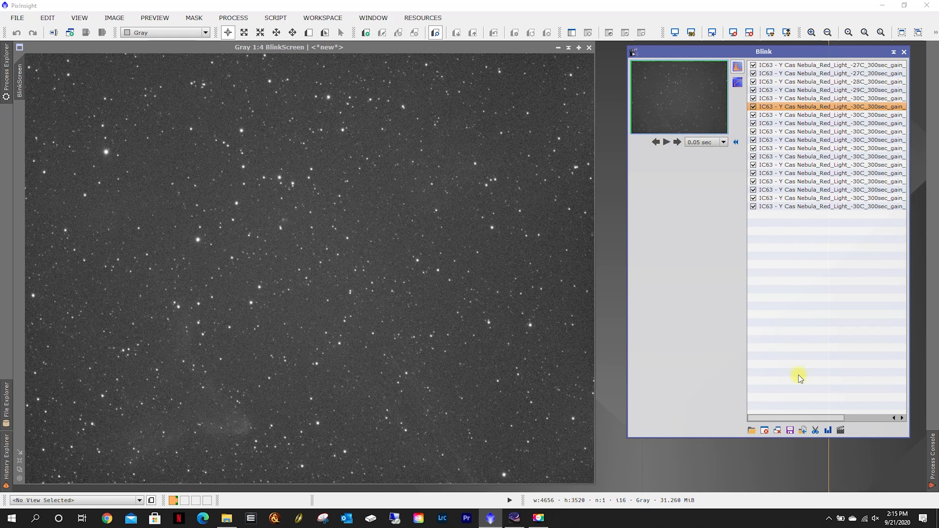
drag(803, 419, 877, 412)
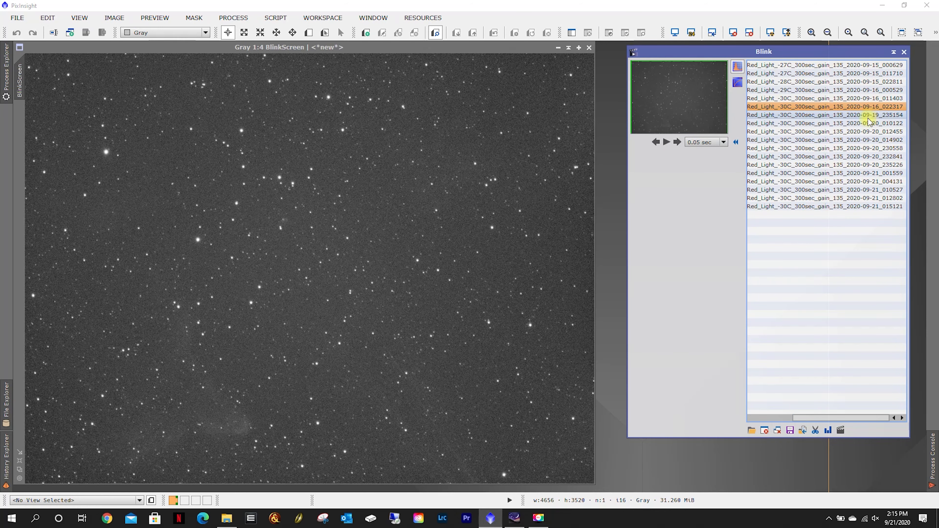
click(850, 116)
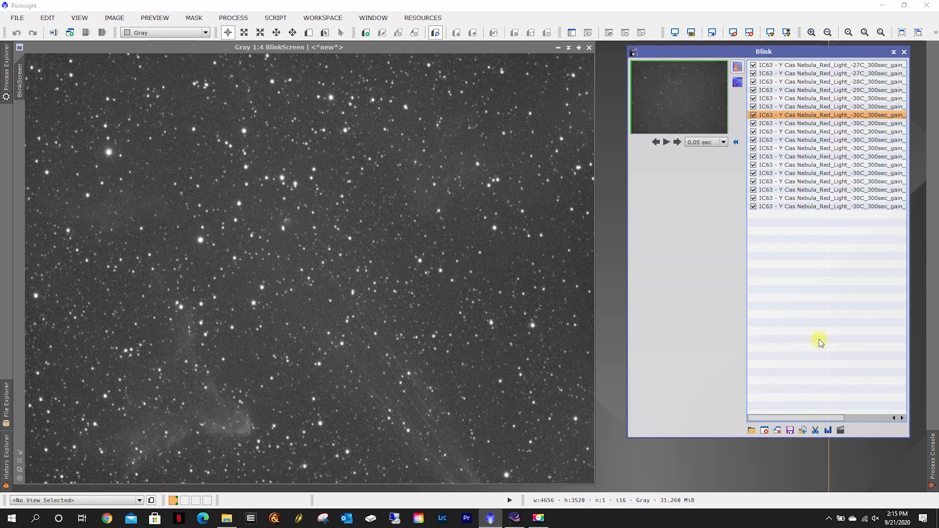
drag(791, 418, 877, 393)
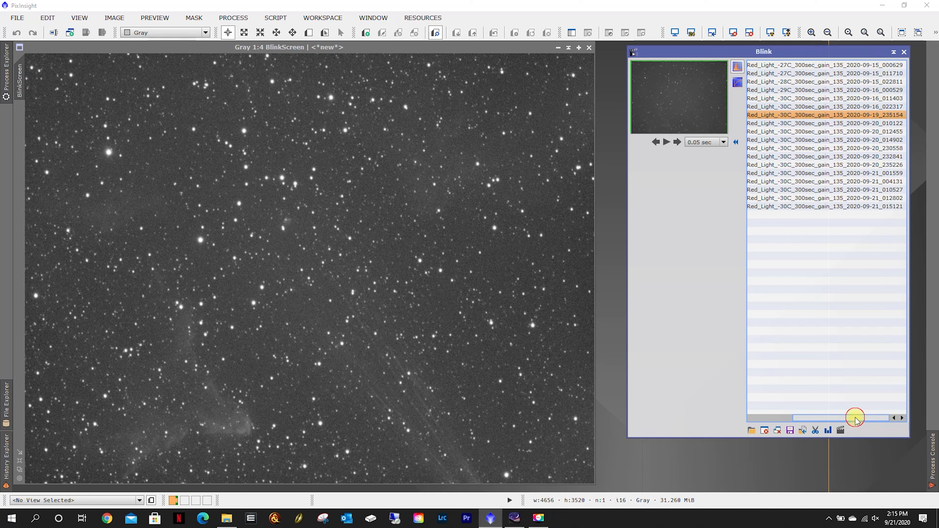
drag(858, 417, 771, 427)
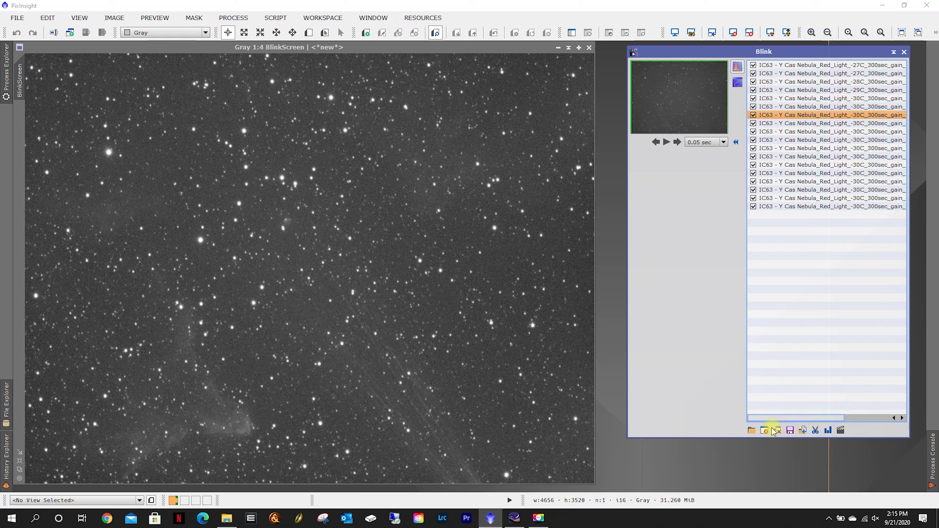
Remove the first six red frames, captured on 2020-09-15 and 2020-09-16, from the Blink list
click(807, 108)
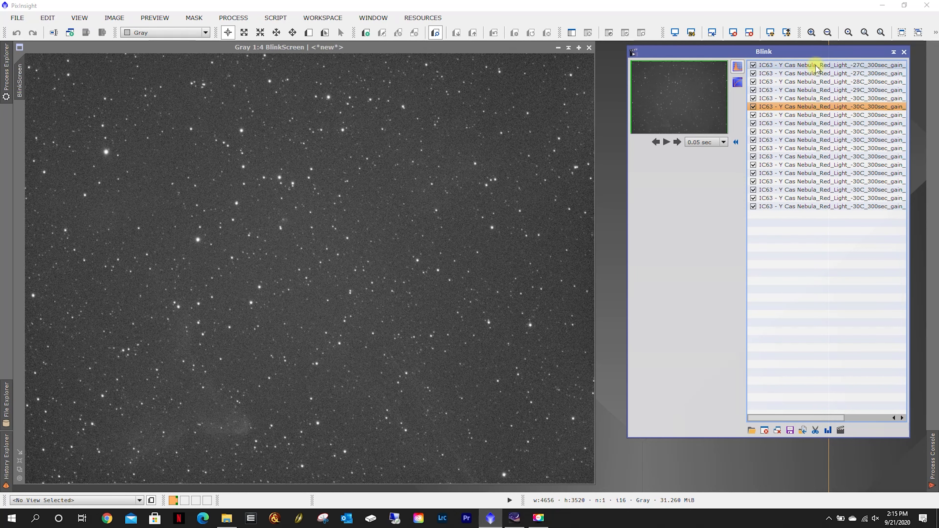
shift+click(807, 65)
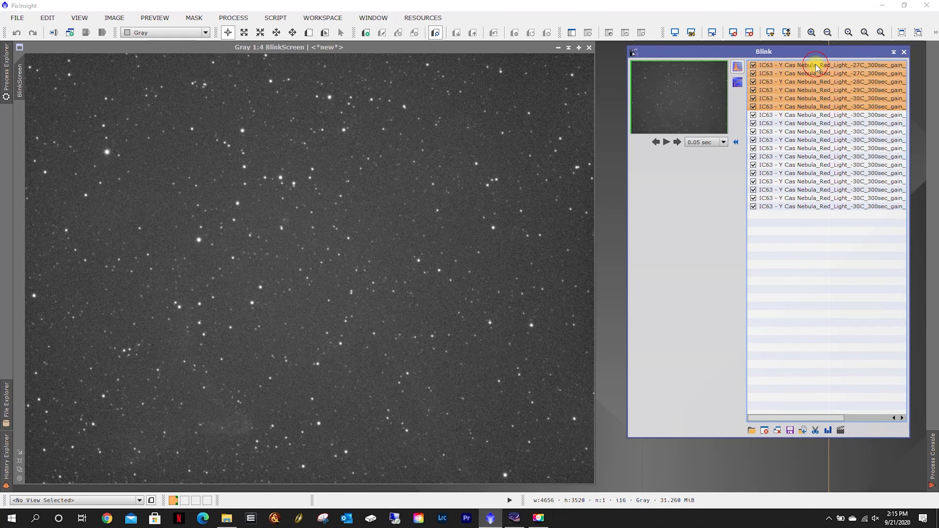
click(776, 430)
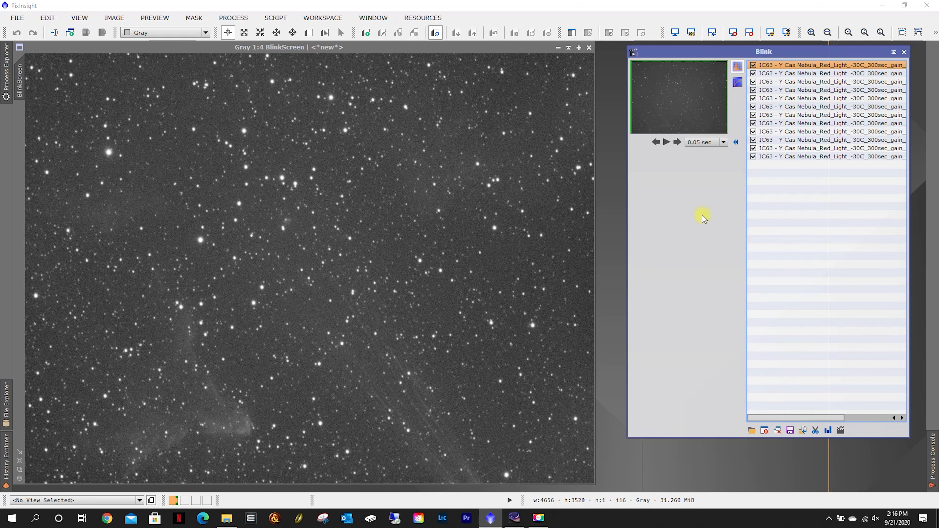
Blink through the remaining red light frames one at a time from the first to the last
click(681, 142)
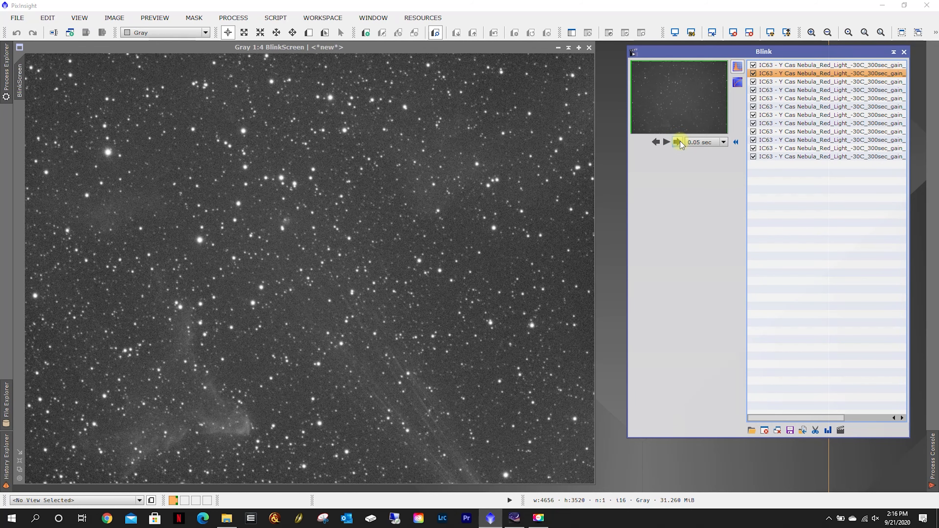
click(681, 142)
click(680, 142)
click(680, 142)
click(681, 141)
click(680, 142)
click(681, 141)
click(681, 141)
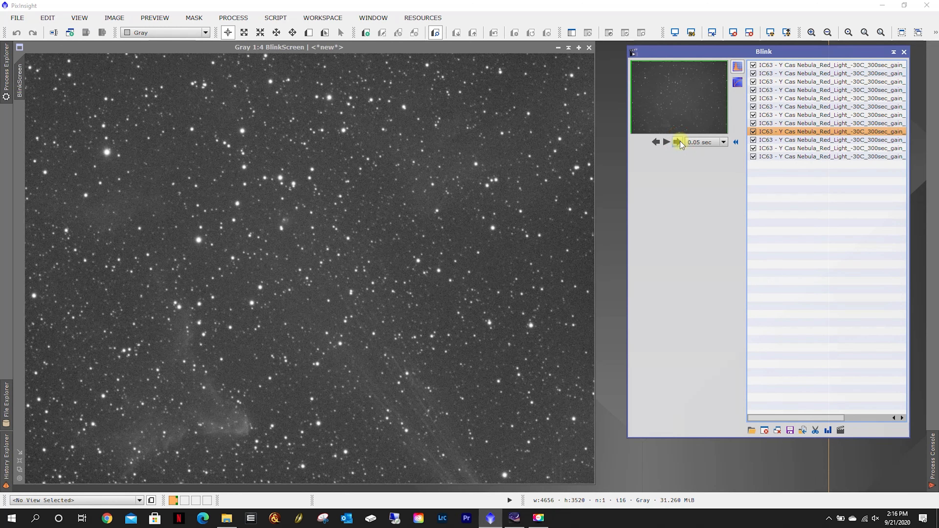
click(680, 142)
click(680, 142)
click(681, 142)
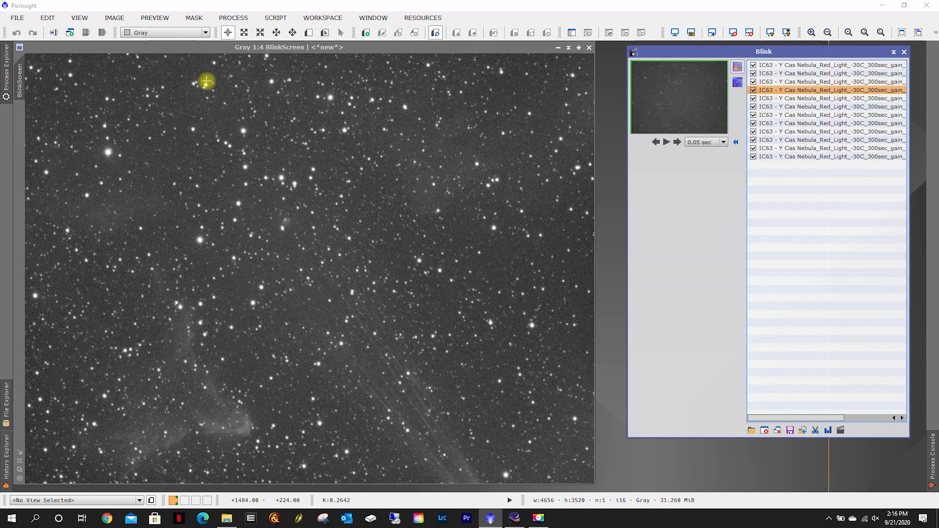
Play the red frames at a 0.30 sec interval, and move all of their files to the BlinkedGood folder
click(723, 143)
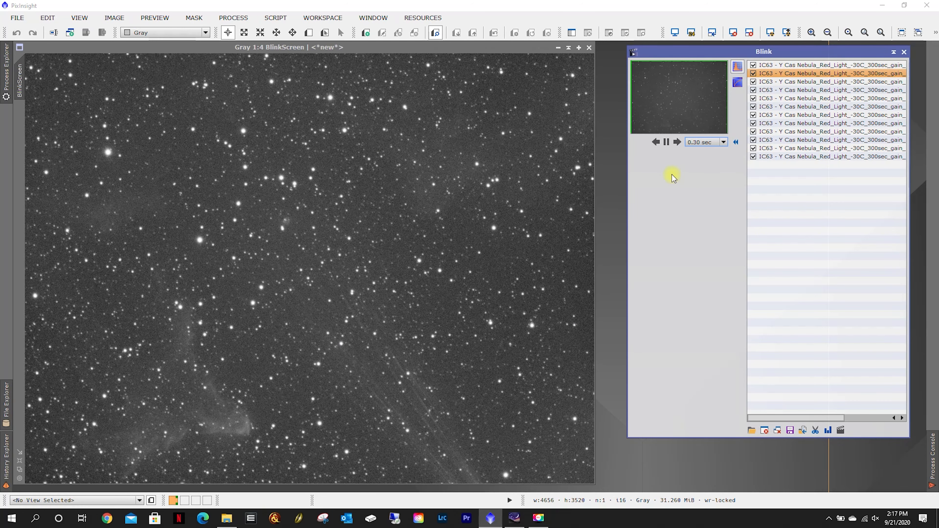
click(666, 142)
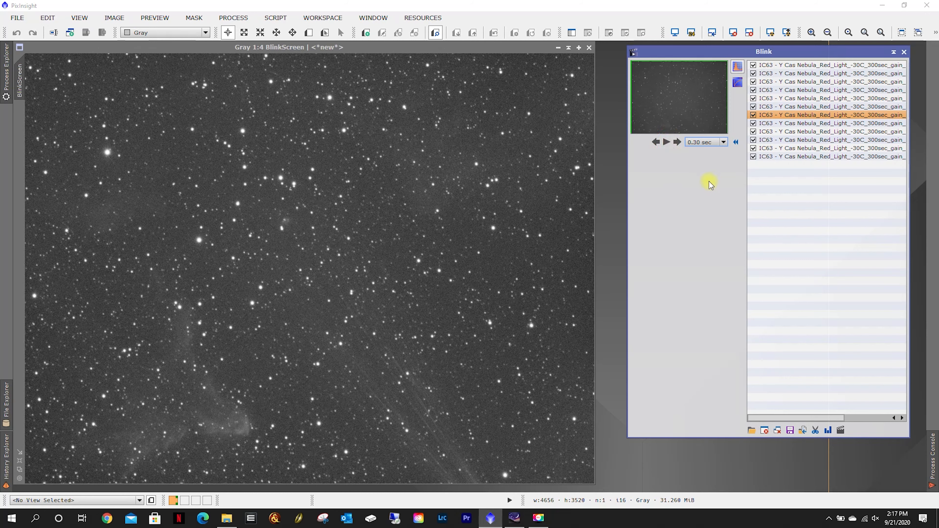
click(803, 65)
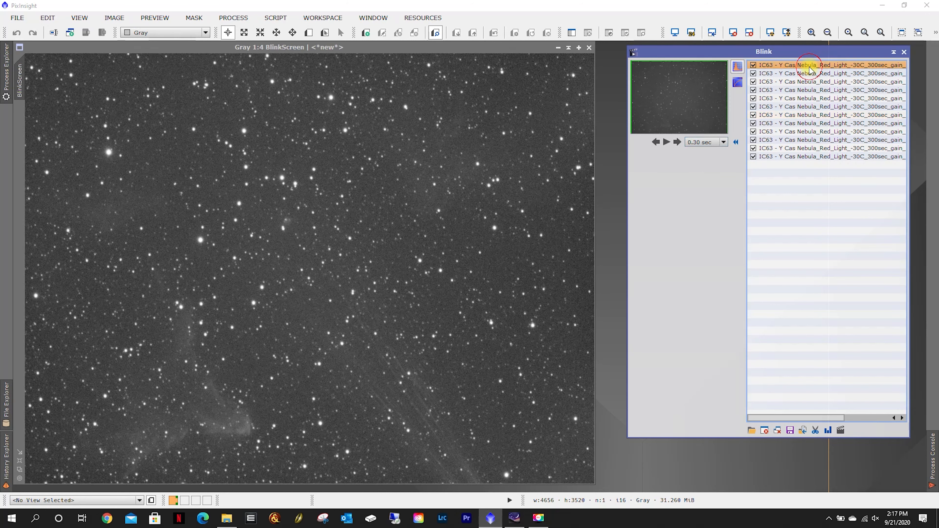
shift+click(809, 159)
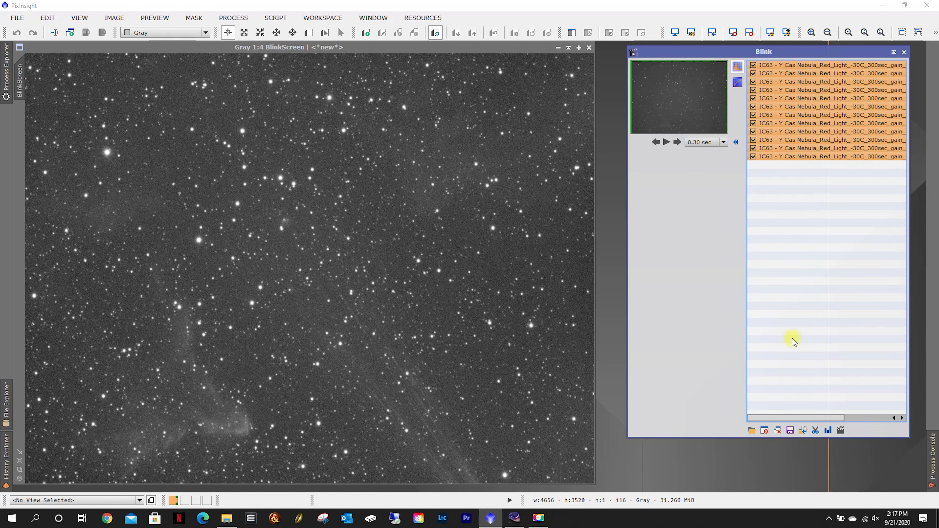
click(803, 430)
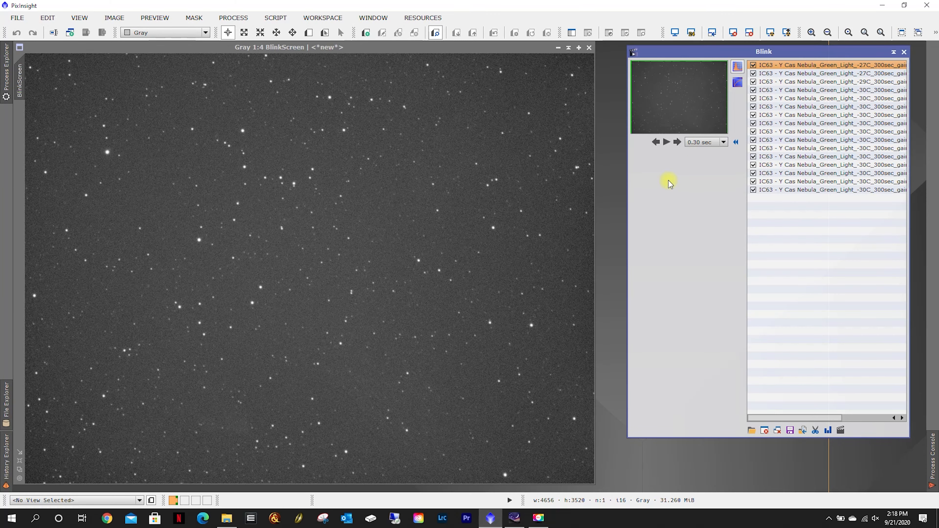
Blink through the first five green light frames and compare the fifth with the fourth
click(678, 142)
click(678, 142)
click(678, 142)
click(678, 143)
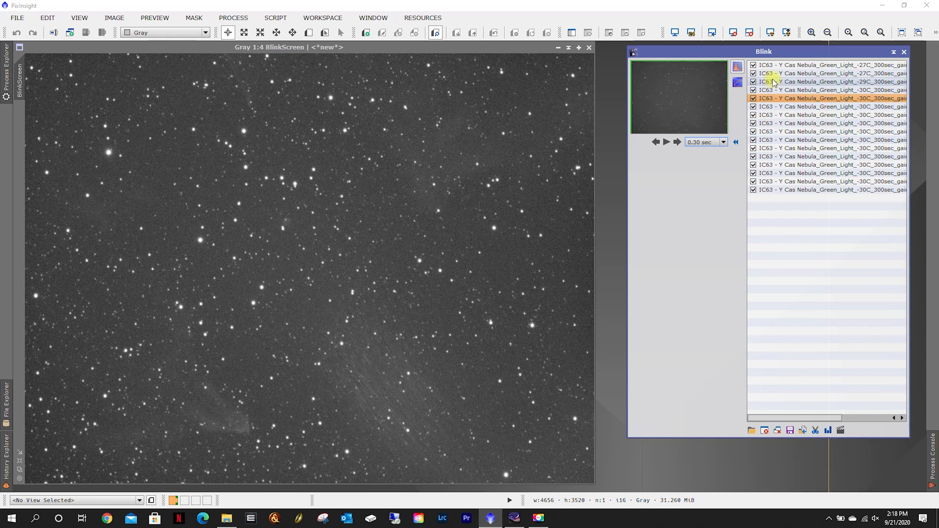
click(656, 142)
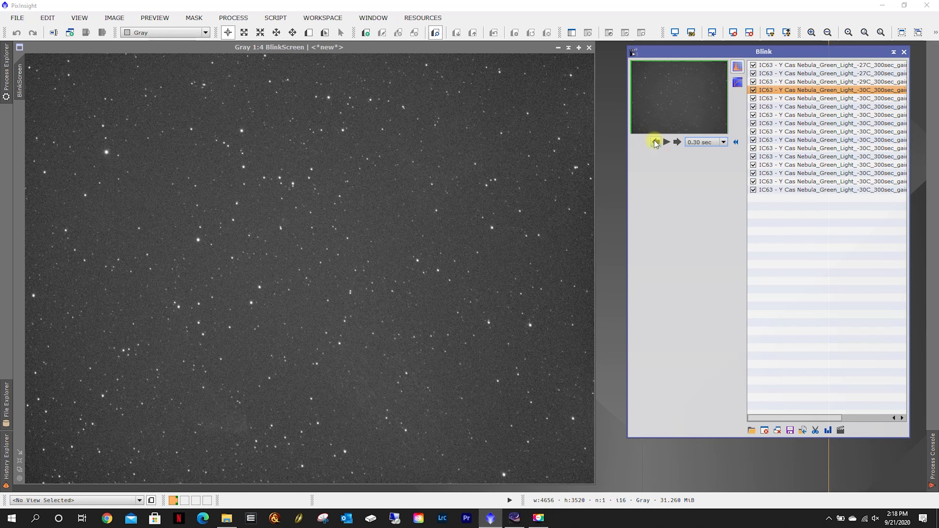
Remove the first four green frames, captured on 2020-09-15 and 2020-09-16, from the Blink list
shift+click(798, 66)
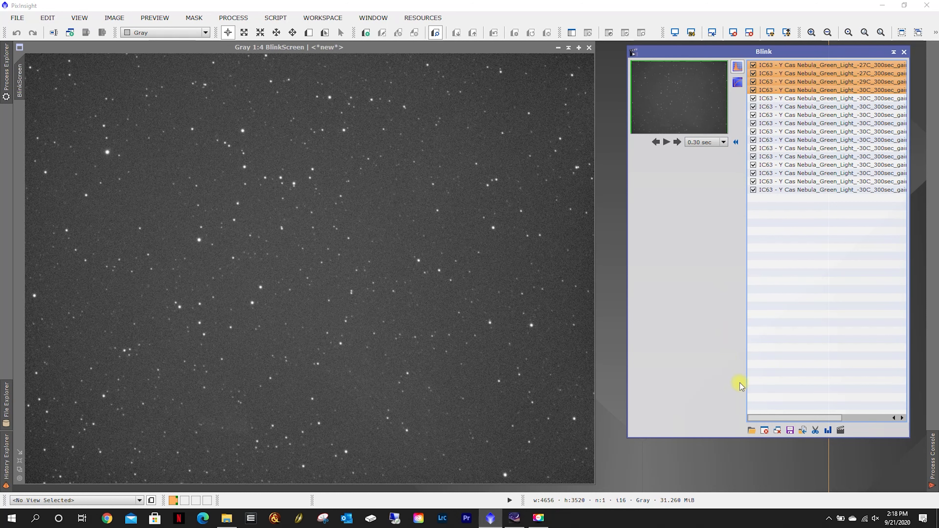
drag(767, 417, 825, 417)
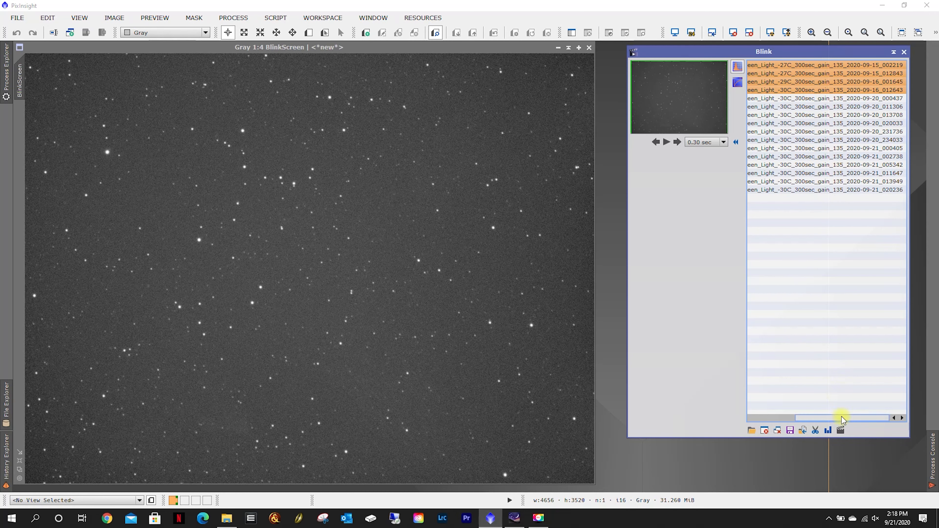
drag(842, 417, 762, 421)
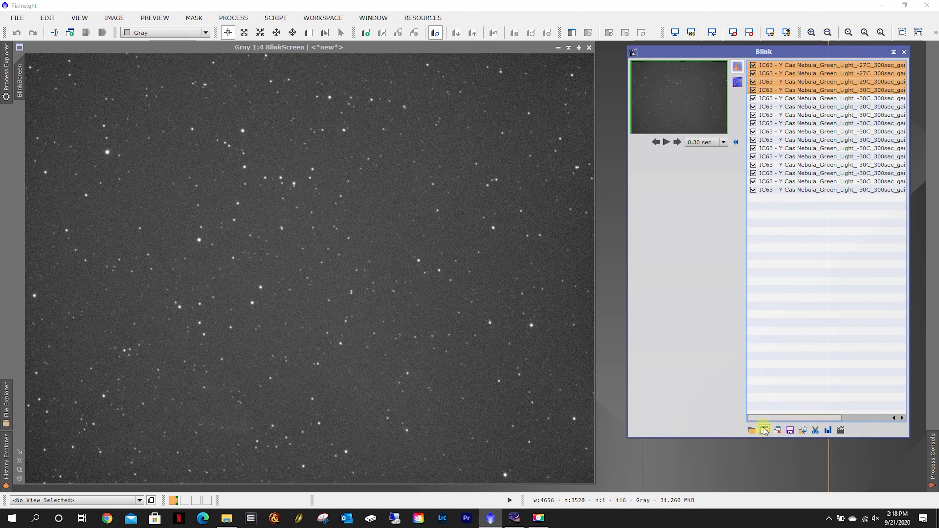
click(765, 430)
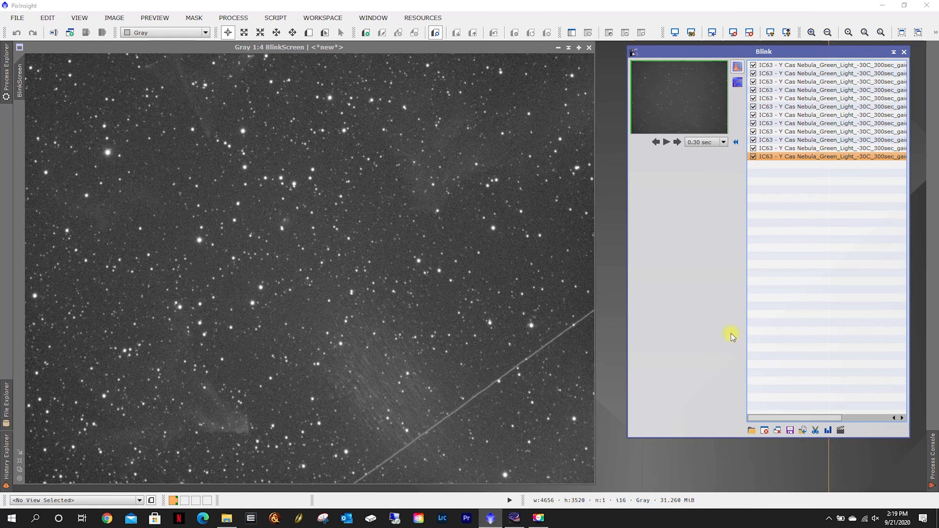
Remove the last green frame with the satellite trail from the Blink list, and play the remaining green frames
click(764, 430)
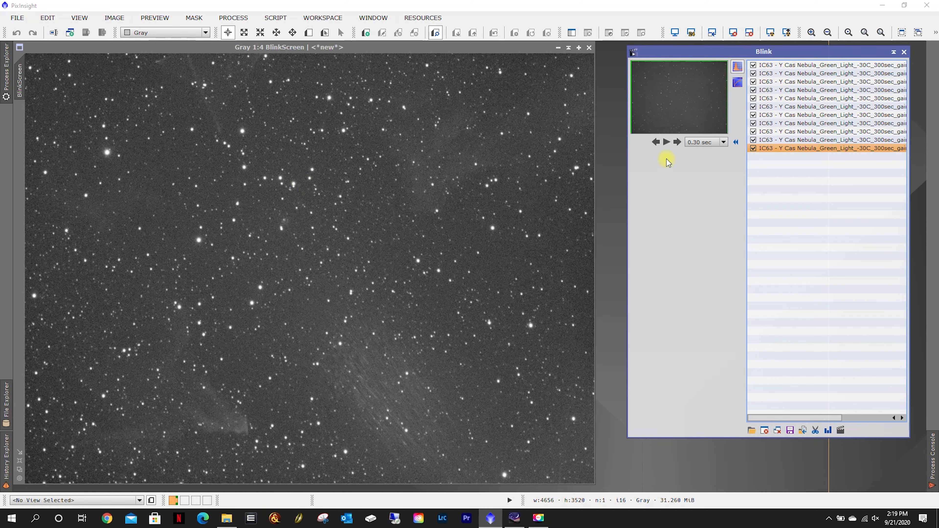
click(666, 143)
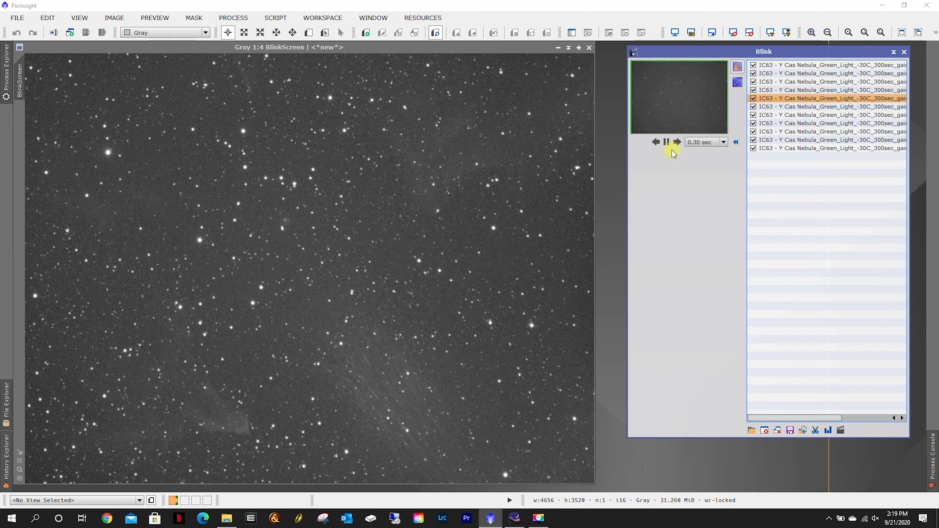
click(665, 142)
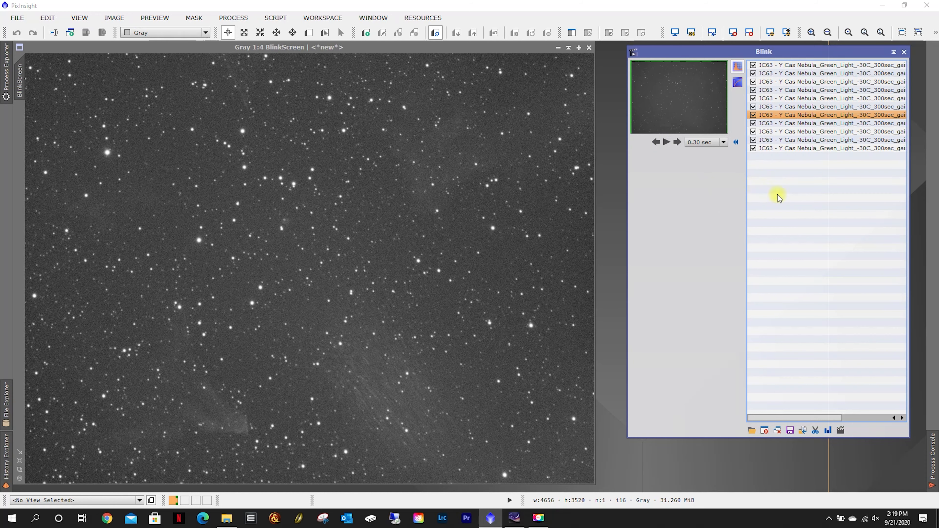
Select all the green frames and move their files to the BlinkedGood folder inside WithFocalReducer
click(792, 65)
shift+click(810, 149)
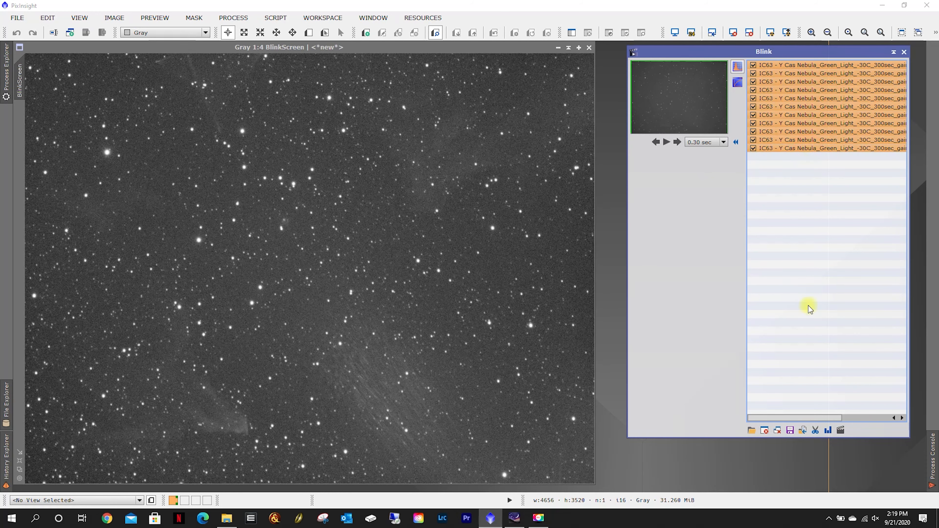
click(802, 430)
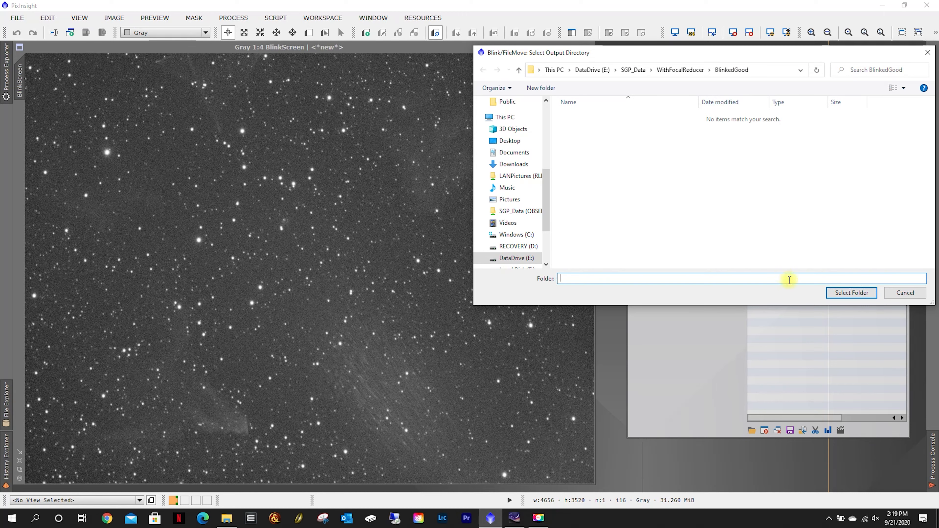
click(845, 292)
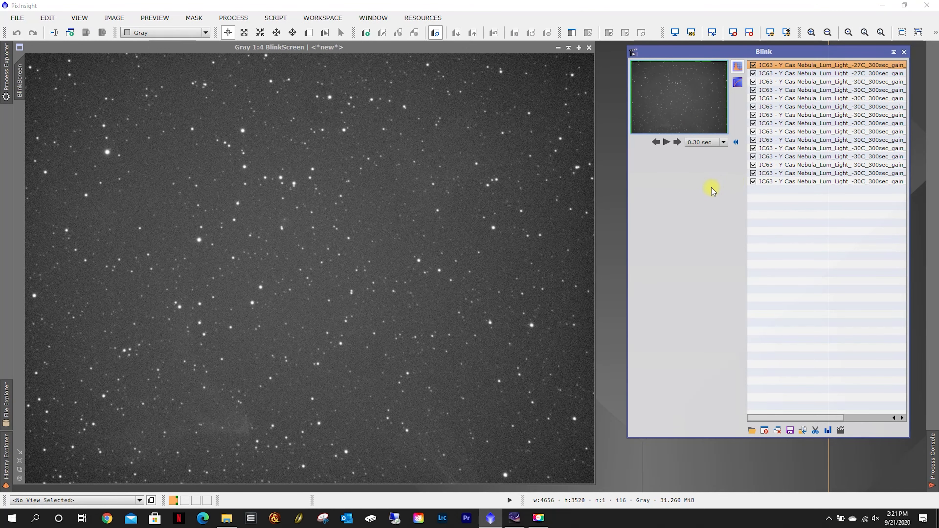
Compare the fourth and fifth luminance frames, and remove the first four from the Blink list
click(678, 143)
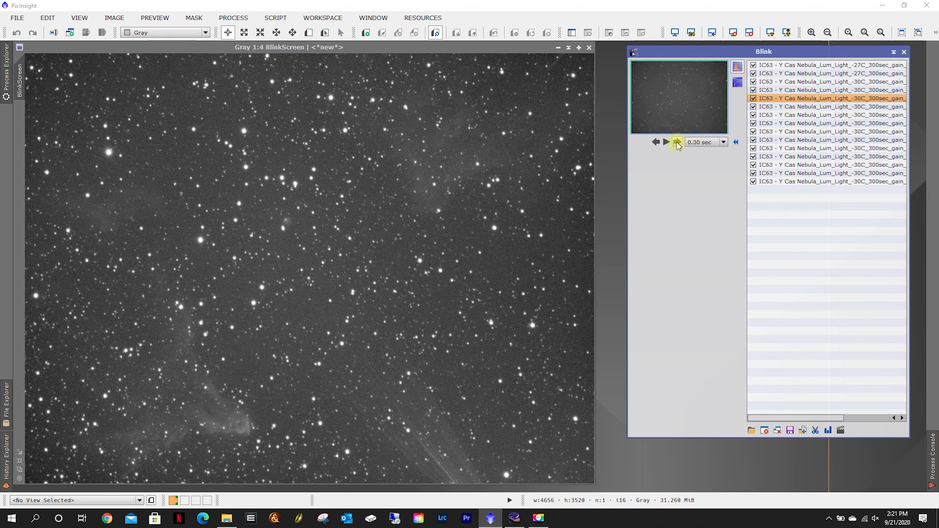
click(655, 142)
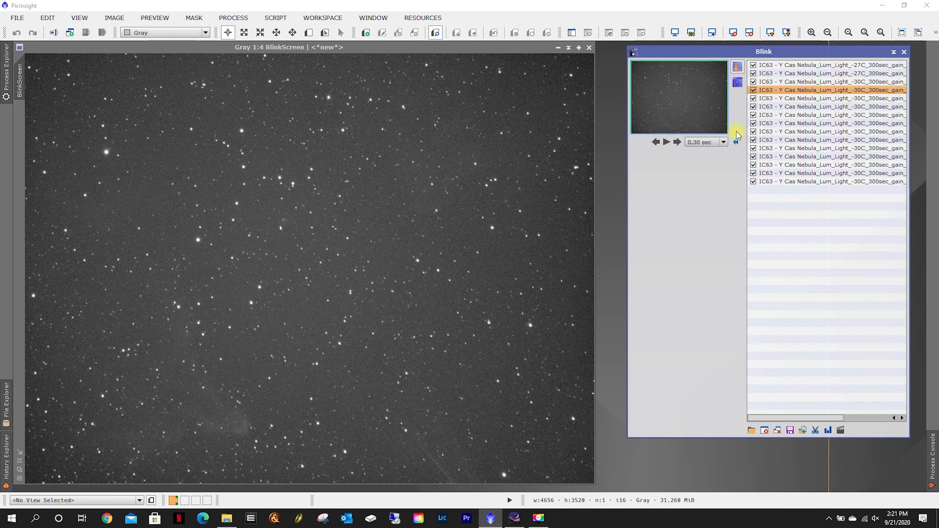
click(737, 142)
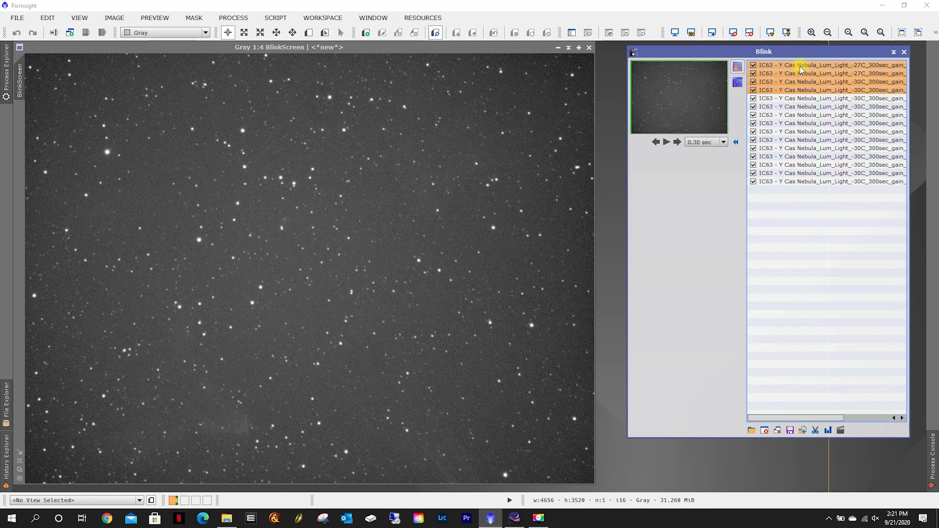
click(765, 430)
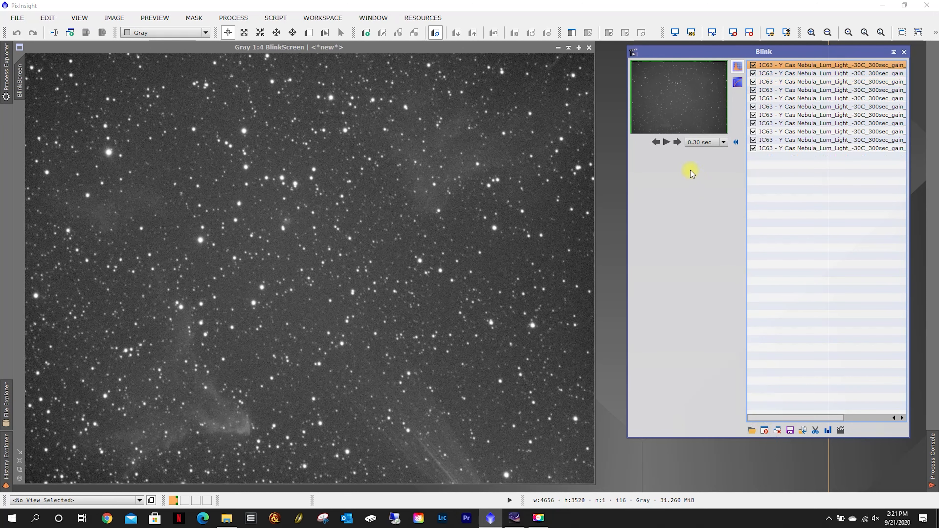
Blink through the remaining luminance frames one at a time, and play them as a continuous sequence
click(676, 143)
click(676, 143)
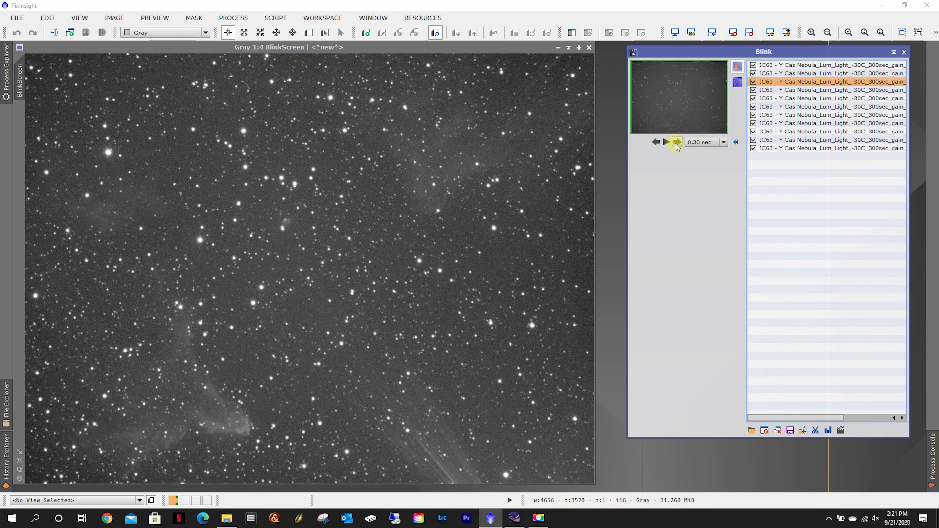
click(676, 143)
click(676, 143)
click(676, 143)
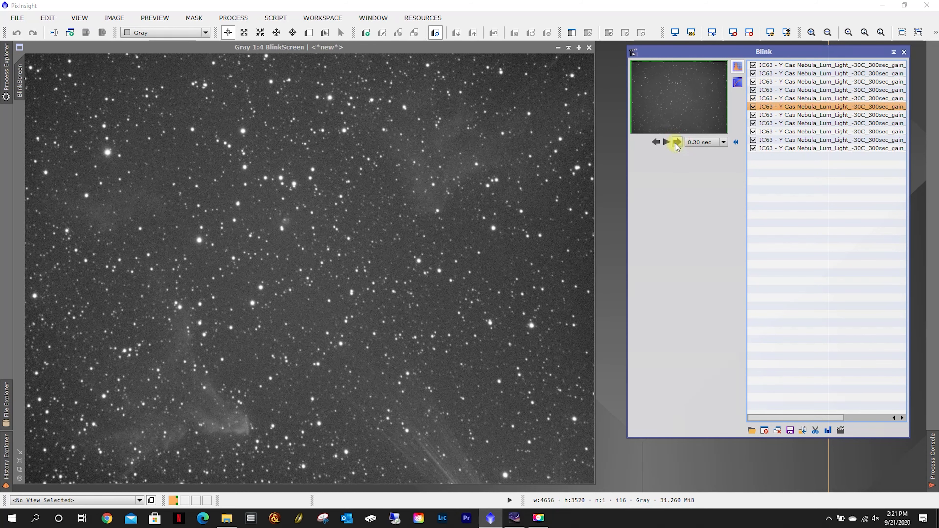
click(676, 143)
click(677, 143)
click(677, 143)
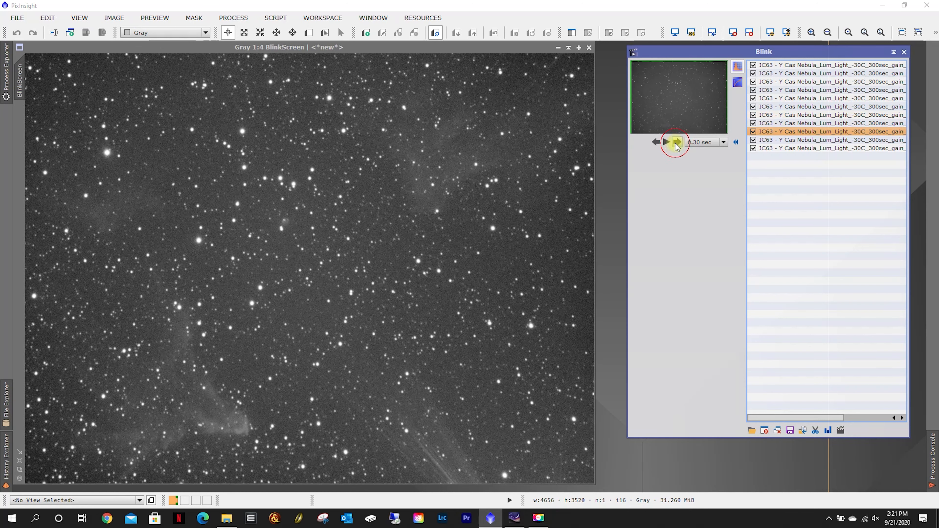
click(676, 143)
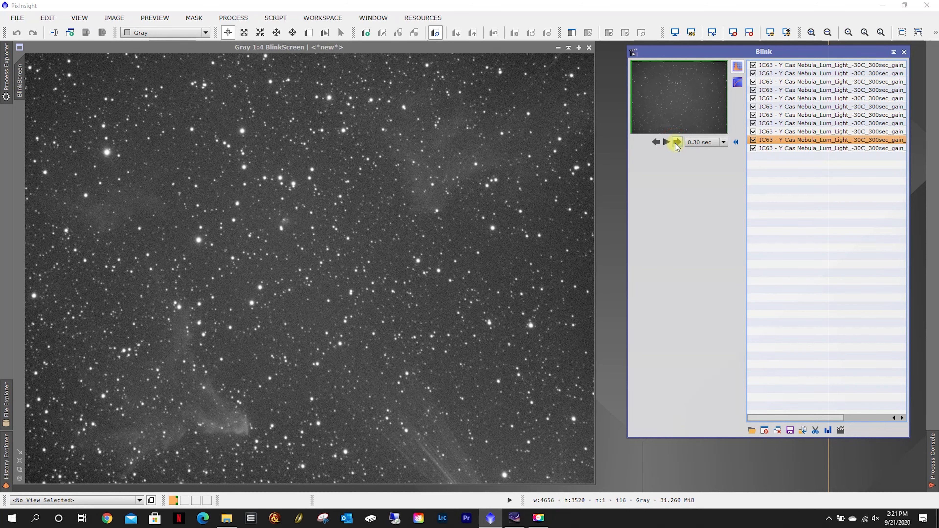
click(677, 142)
click(677, 142)
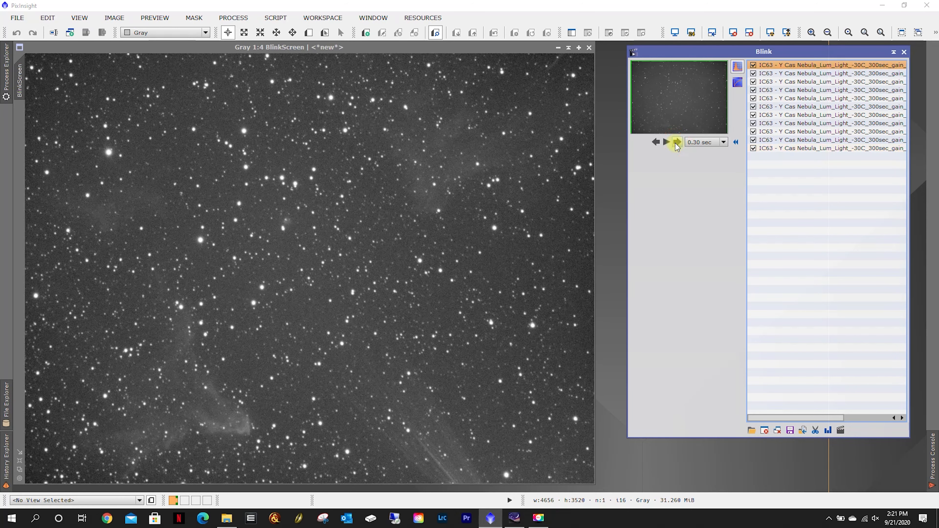
click(676, 143)
click(677, 142)
click(676, 143)
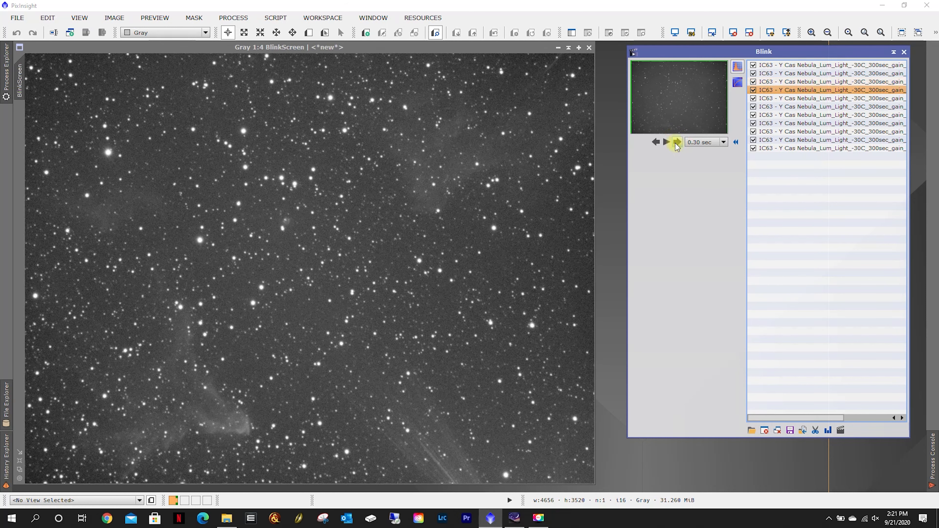
click(677, 142)
click(676, 143)
click(676, 143)
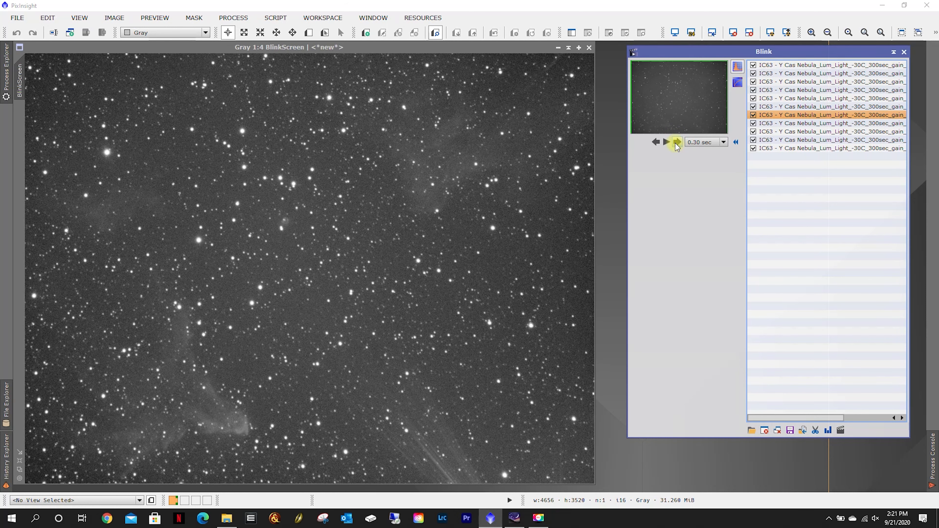
click(667, 143)
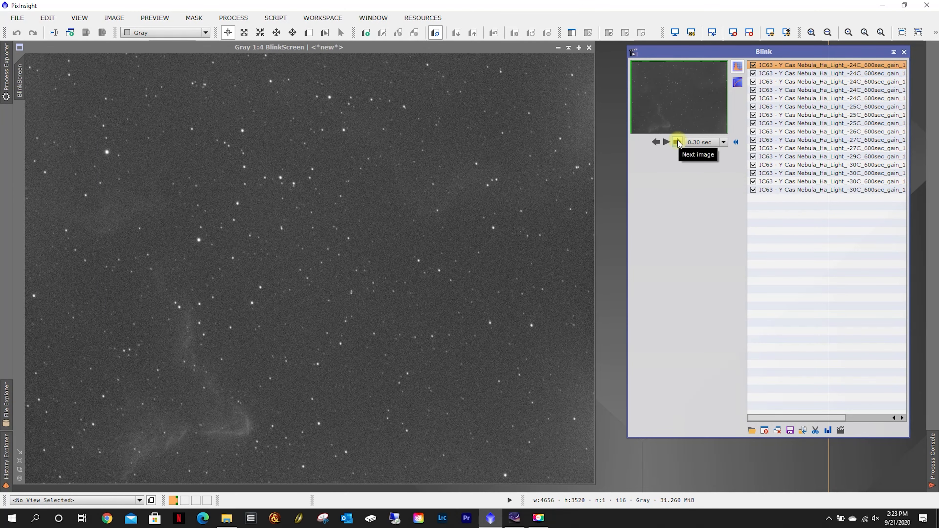
Blink forward through all the Ha light frames one at a time, from the first to the last and around to the start
click(677, 143)
click(678, 142)
click(678, 143)
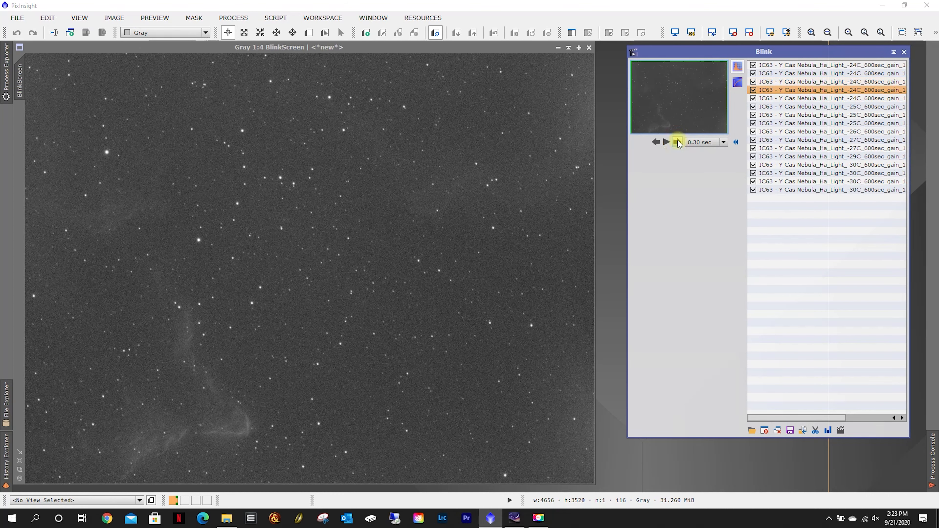
click(678, 142)
click(678, 143)
click(678, 142)
click(678, 142)
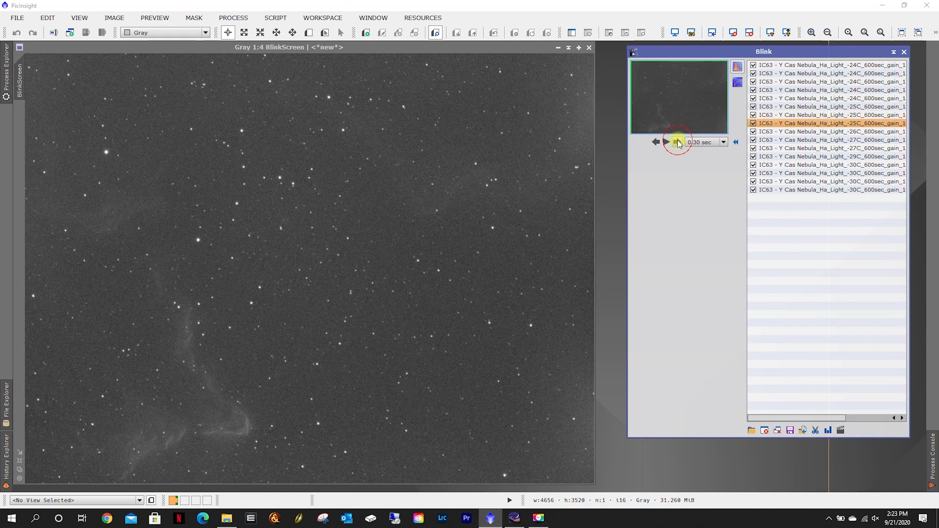
click(677, 142)
click(678, 143)
click(678, 142)
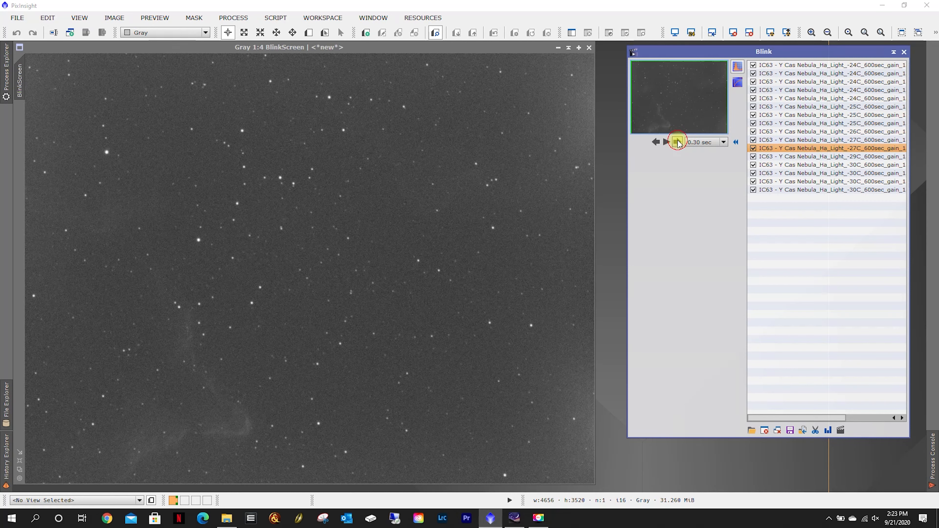
click(678, 142)
click(678, 142)
click(678, 142)
click(678, 143)
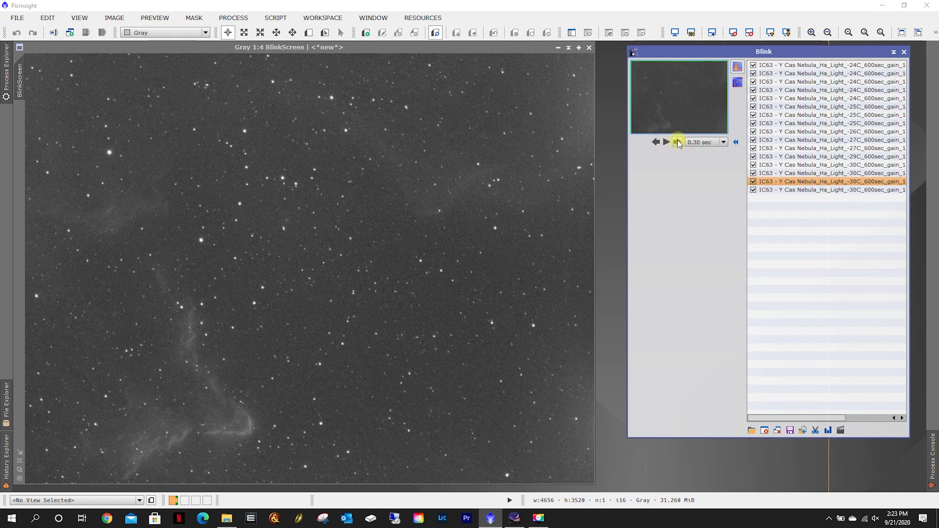
click(678, 143)
click(677, 142)
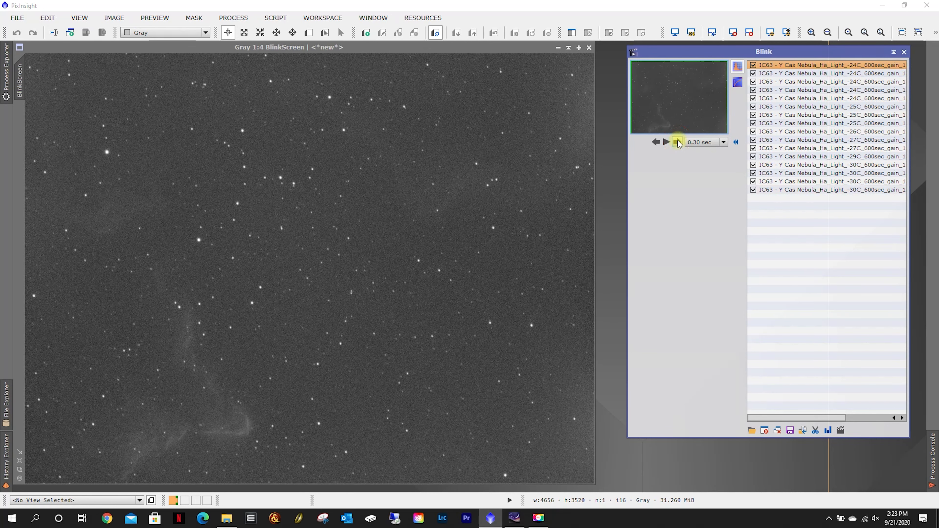
Step backward through the Ha frames from the last to the second, comparing nebula detail, star brightness and background
click(655, 142)
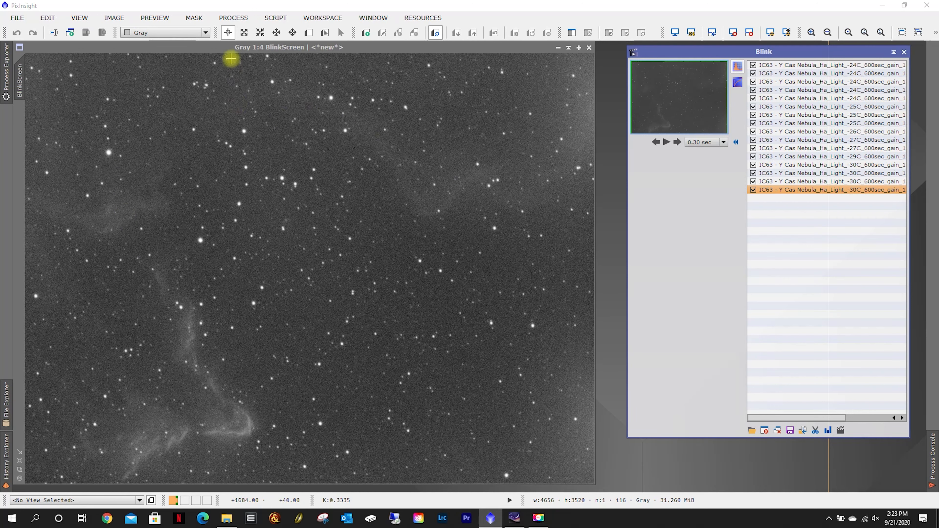
click(658, 142)
click(658, 142)
click(658, 142)
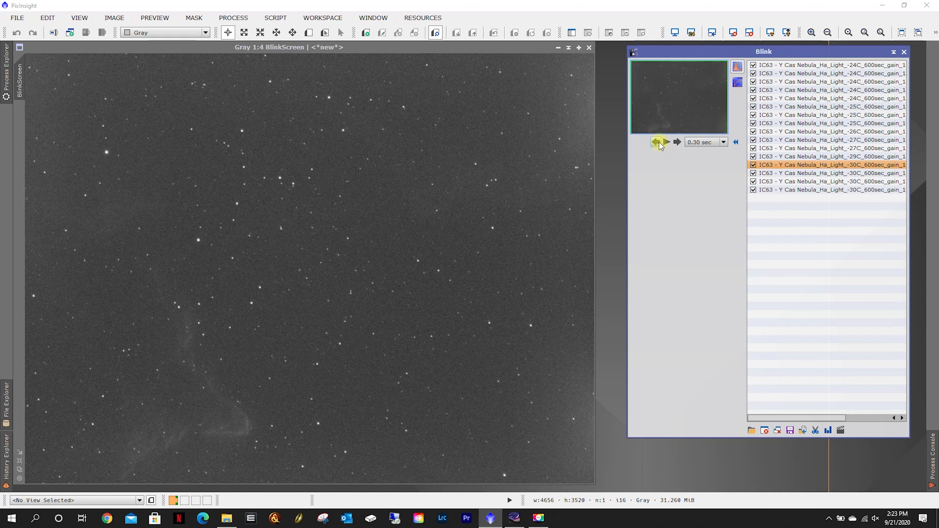
click(658, 142)
click(657, 142)
click(657, 142)
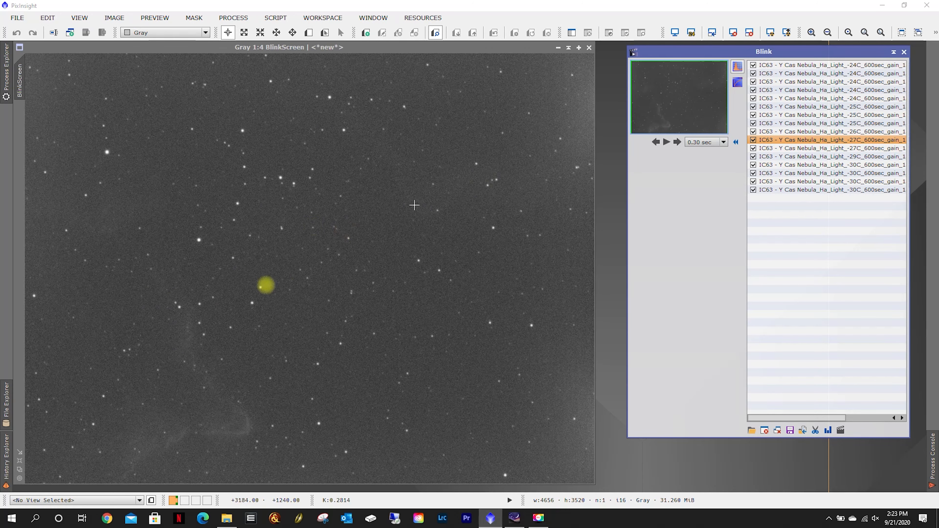
click(657, 143)
click(657, 143)
click(657, 143)
click(657, 143)
click(656, 143)
click(656, 143)
click(656, 143)
click(657, 143)
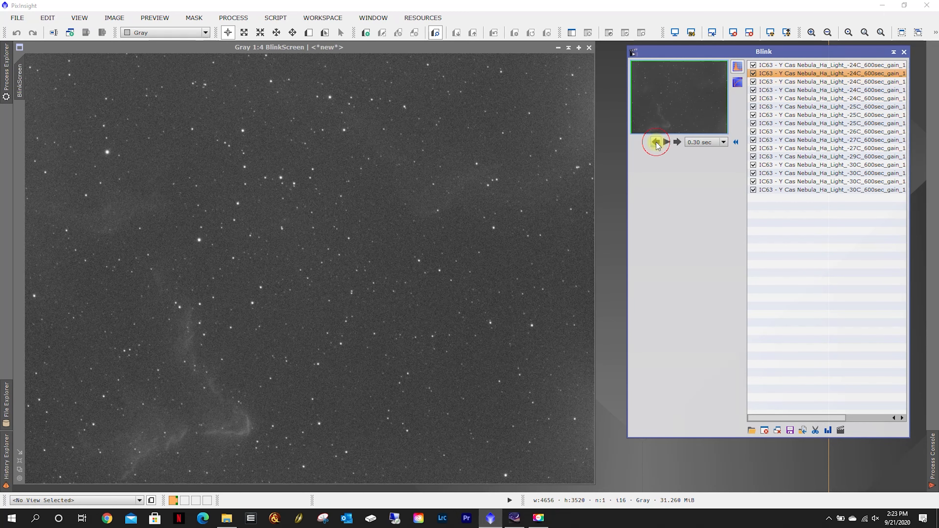
Clear all Ha frames from Blink and load the complete set of IC63 Ha, Hb, OIII and SII light frames
click(777, 431)
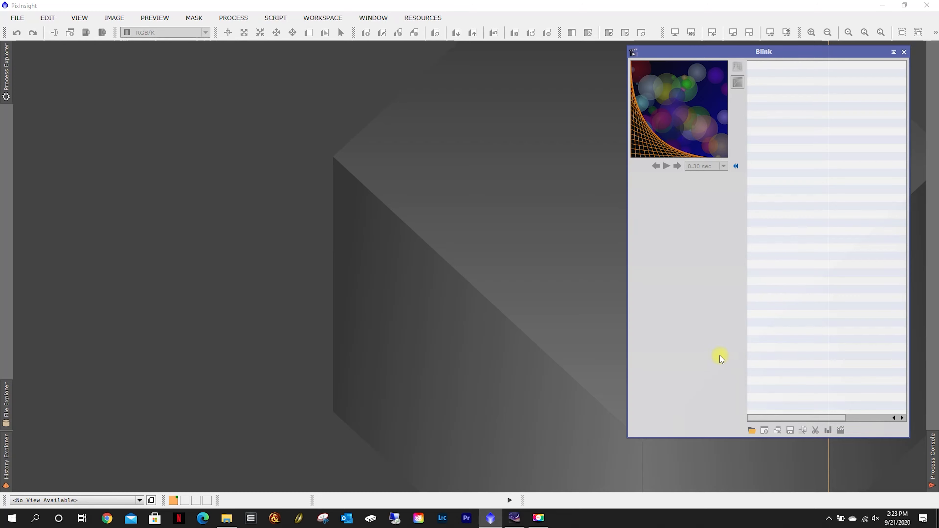
click(751, 430)
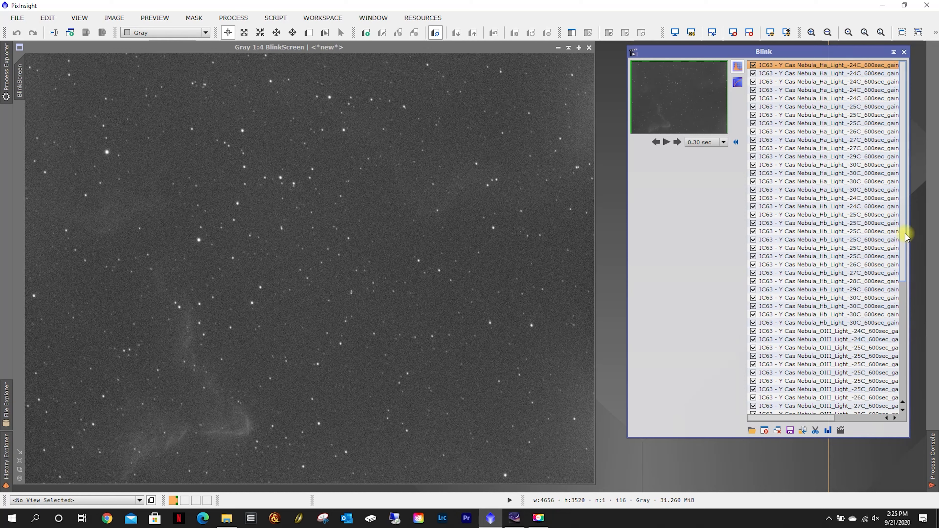
Play the combined Ha, Hb, OIII and SII frames as a continuous sequence at 0.30 sec, and stop the playback
drag(907, 237, 908, 191)
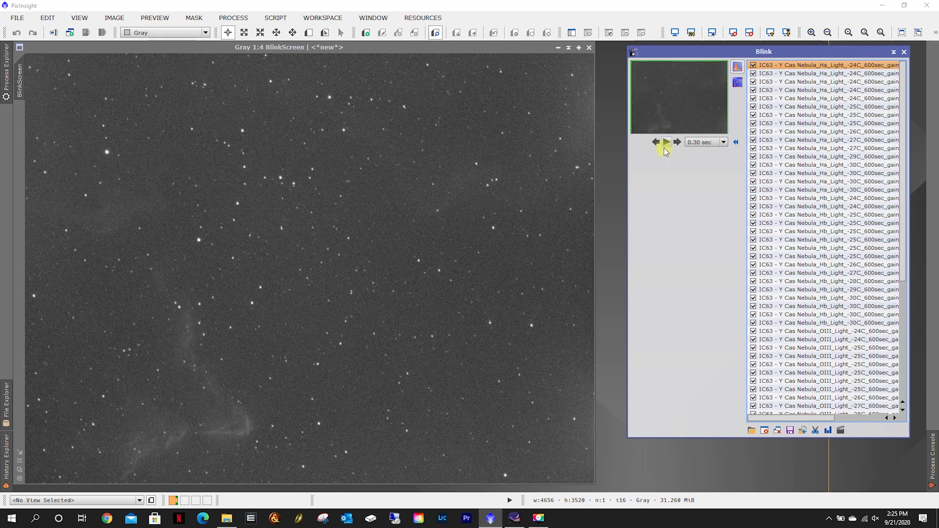
click(666, 144)
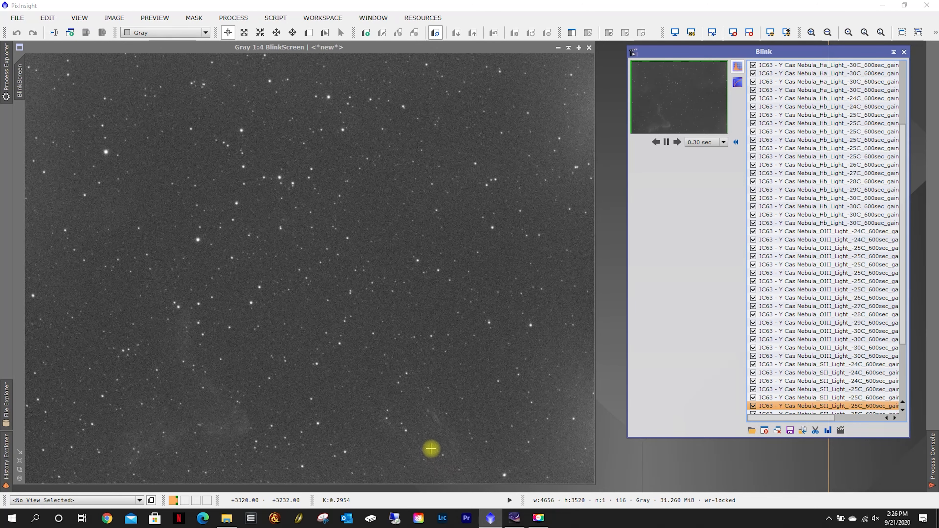
click(667, 142)
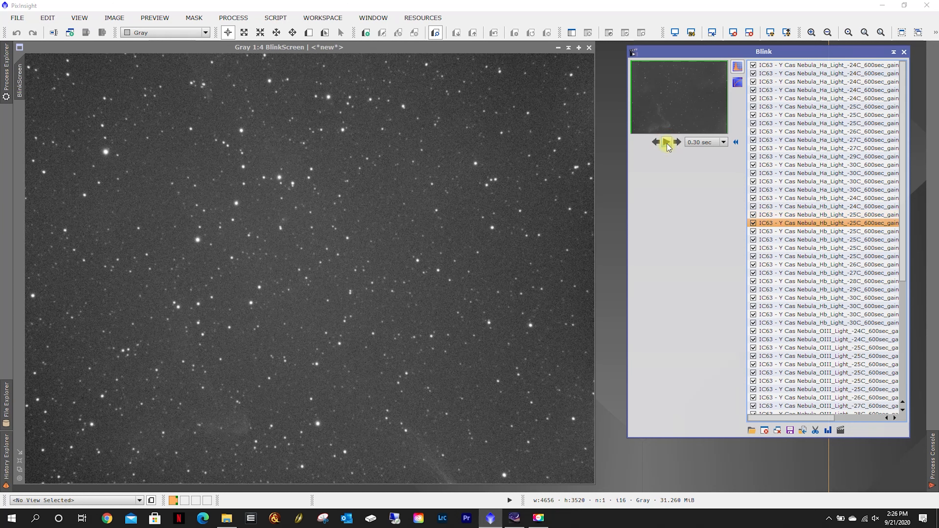